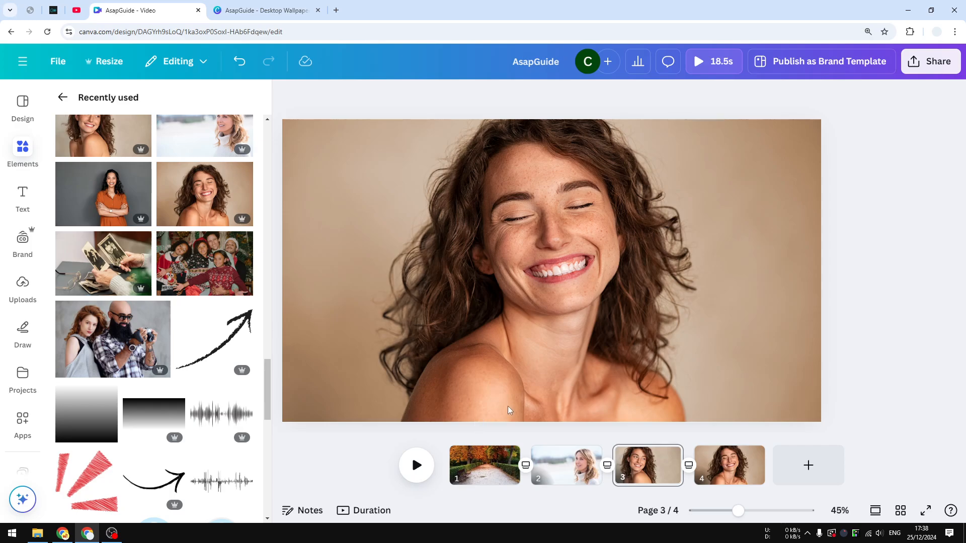
Preview the four-page sample video, pause it on the second page, and switch to the Desktop Wallpaper design
{"action": "left_click", "coordinate": [417, 466]}
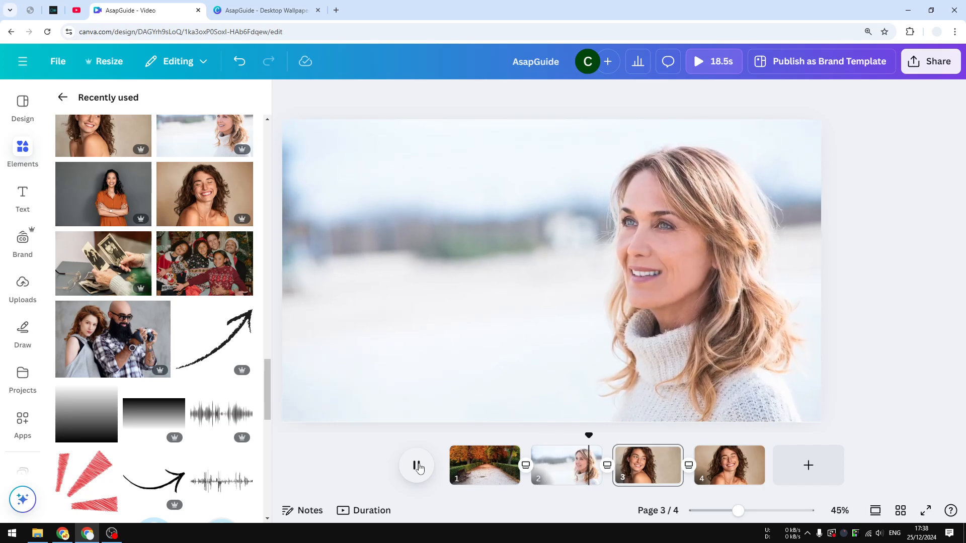
{"action": "left_click", "coordinate": [417, 465]}
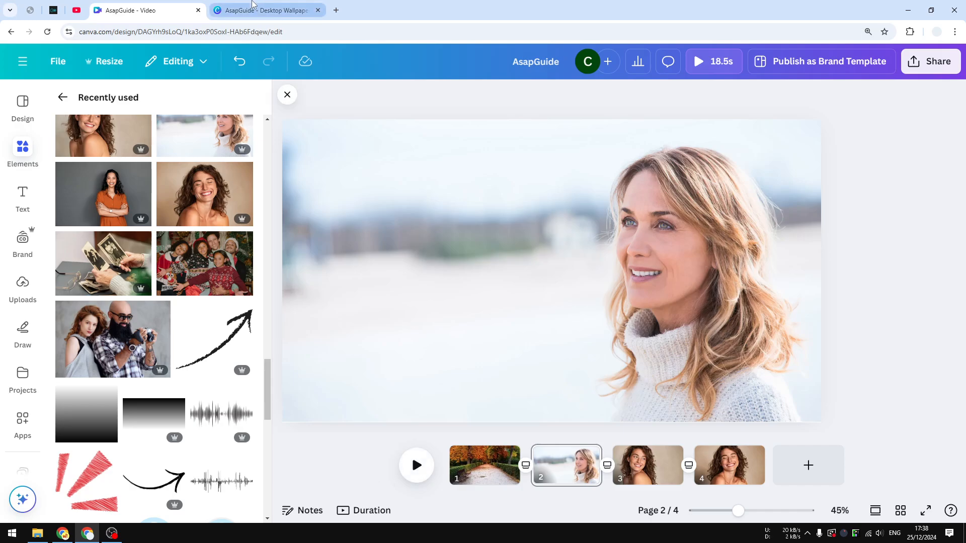
{"action": "left_click", "coordinate": [274, 5]}
{"action": "left_click", "coordinate": [391, 250]}
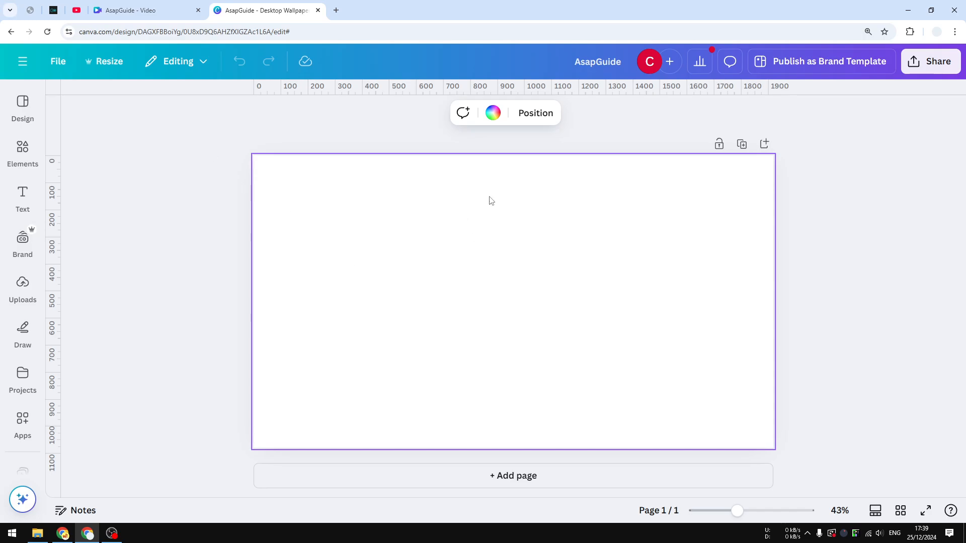
Search the elements library for "Photoshop professional" and limit the results to photos
{"action": "left_click", "coordinate": [22, 147]}
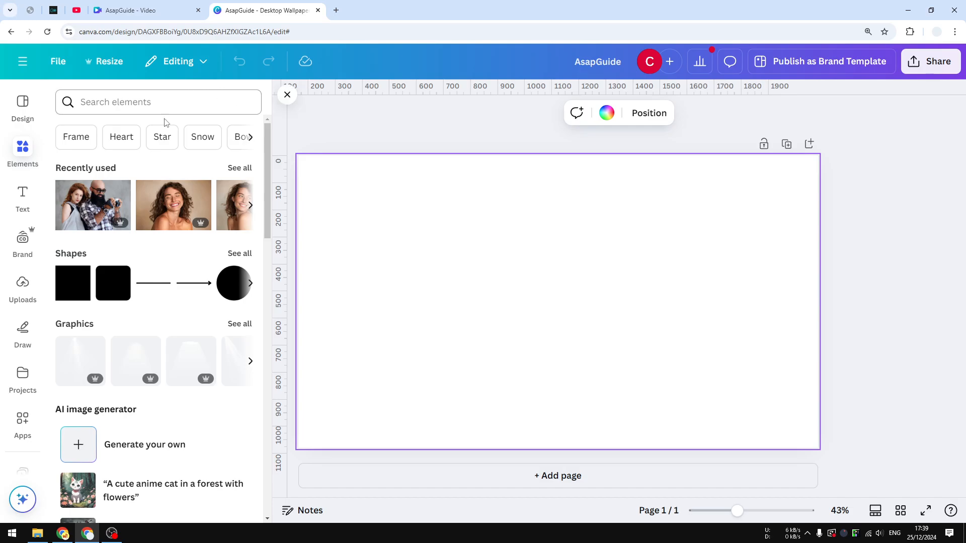
{"action": "left_click", "coordinate": [141, 100]}
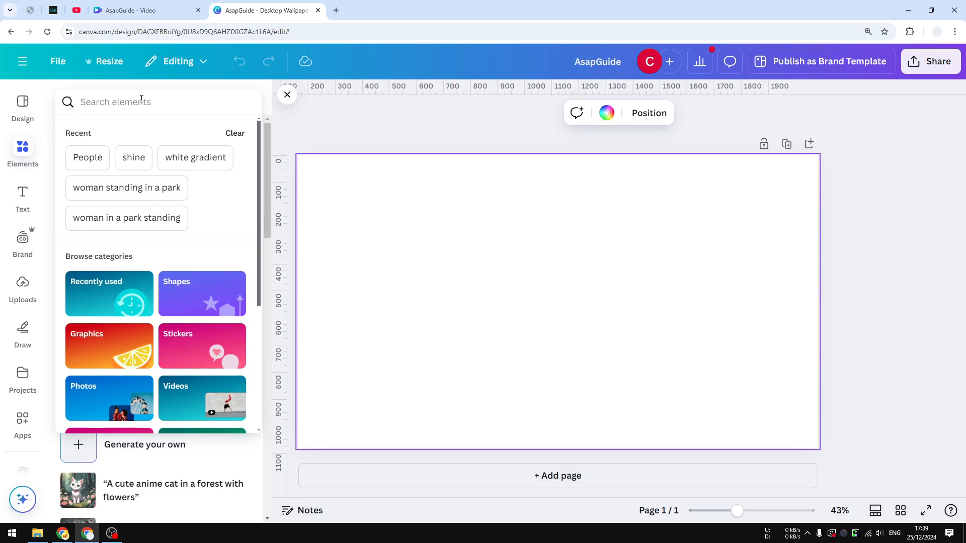
{"action": "type", "text": "Photosho"}
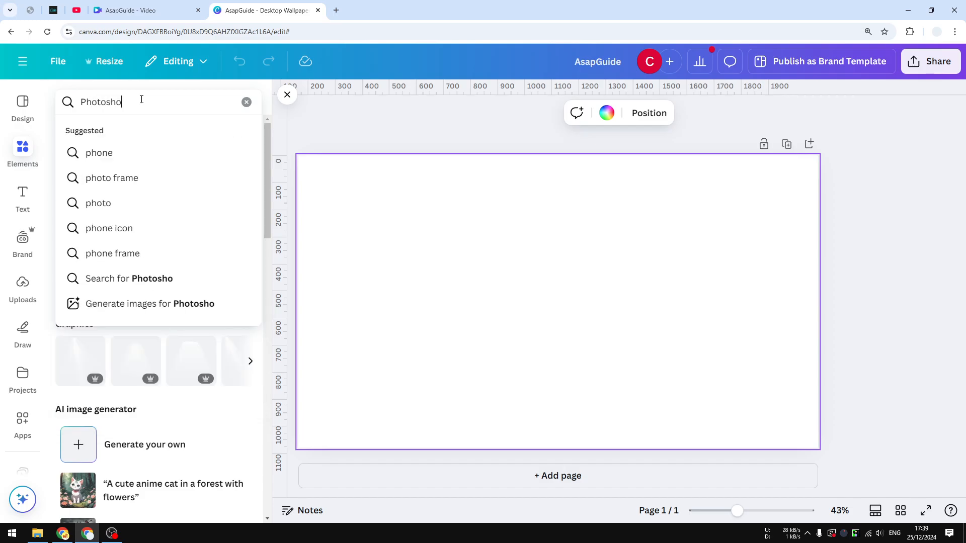
{"action": "type", "text": "p professional"}
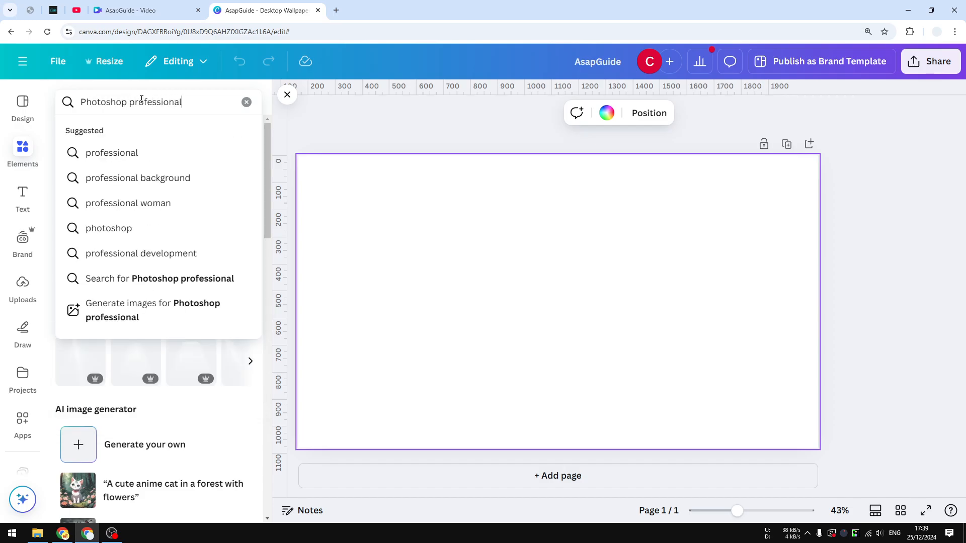
{"action": "key", "text": "Return"}
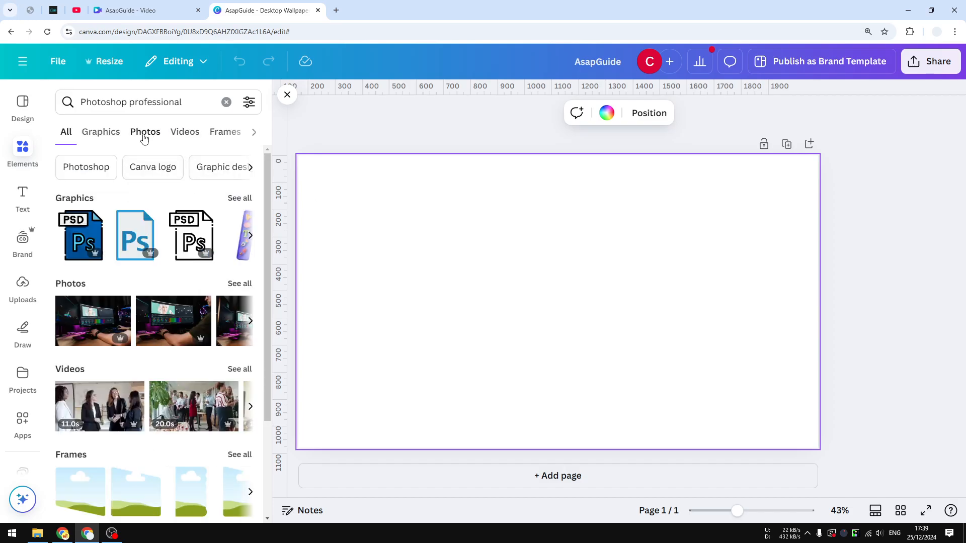
{"action": "left_click", "coordinate": [145, 132]}
Change the photo search to "Photoshoot professional" and look through the results
{"action": "double_click", "coordinate": [105, 102]}
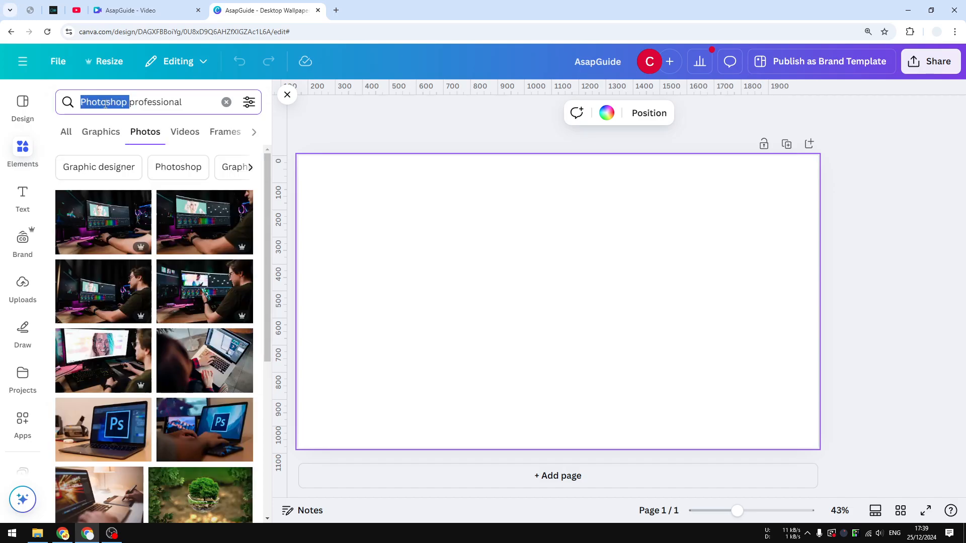
{"action": "left_click", "coordinate": [105, 104]}
{"action": "double_click", "coordinate": [105, 104]}
{"action": "type", "text": "Photo"}
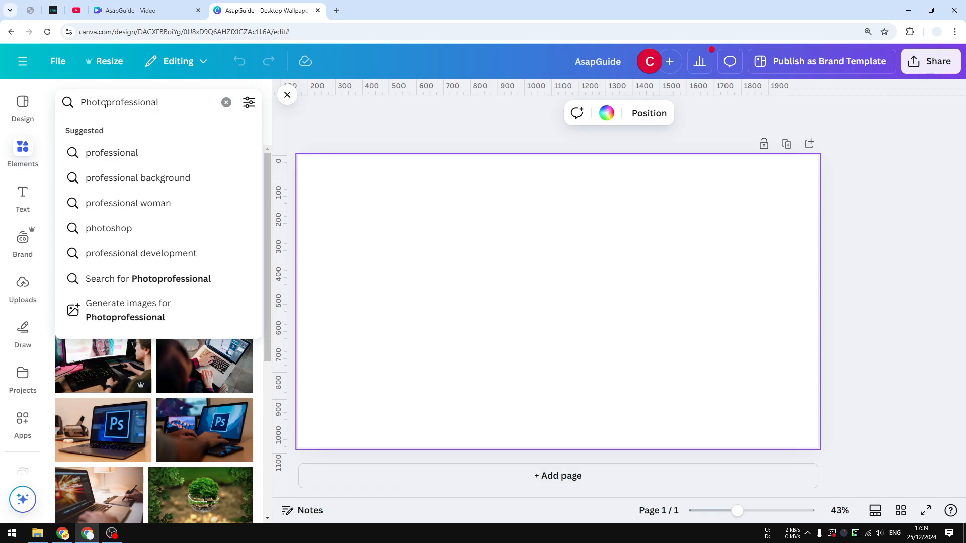
{"action": "type", "text": "shoot"}
{"action": "key", "text": "Return"}
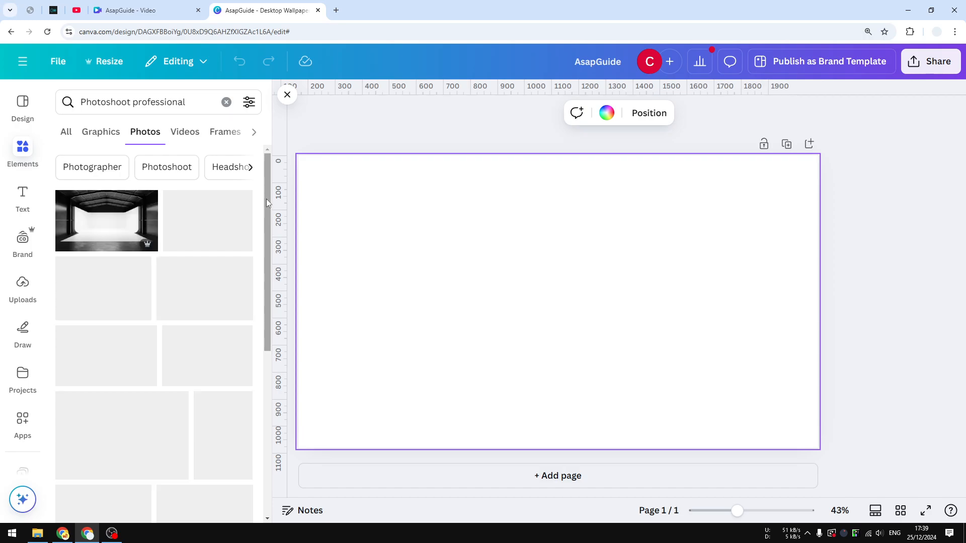
{"action": "left_click_drag", "start_coordinate": [266, 202], "coordinate": [272, 306]}
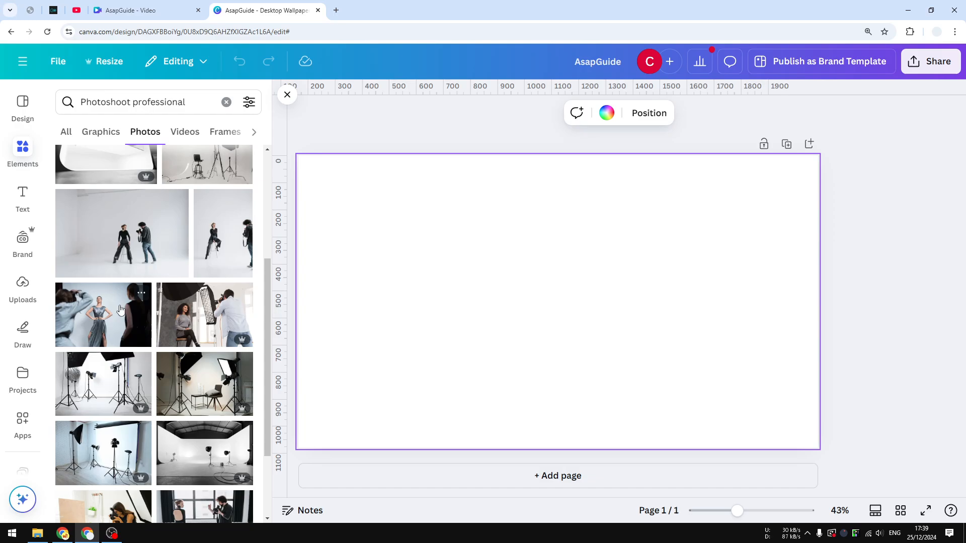
Search the photos for "Model dress woman" and browse the results for a suitable picture
{"action": "left_click", "coordinate": [111, 99]}
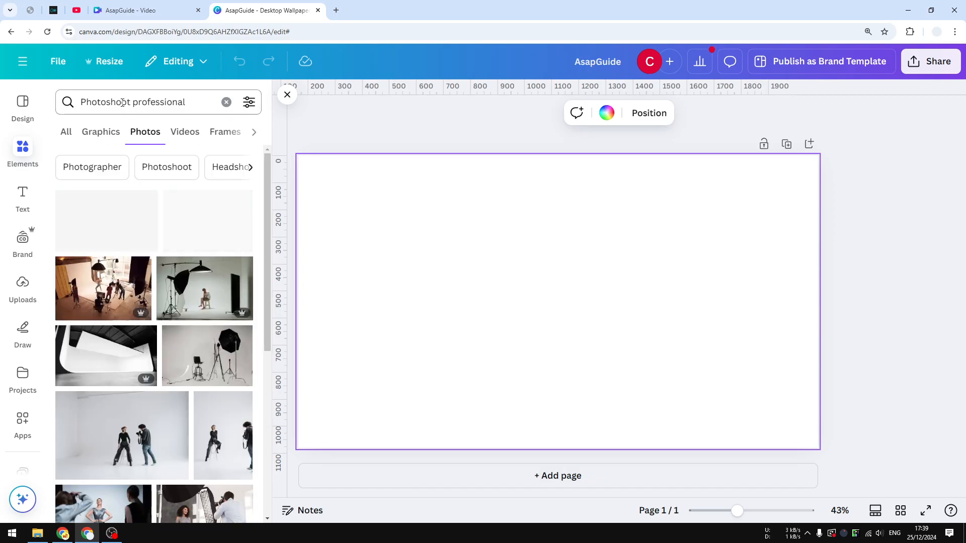
{"action": "triple_click", "coordinate": [111, 99]}
{"action": "key", "text": "BackSpace"}
{"action": "type", "text": "Mod"}
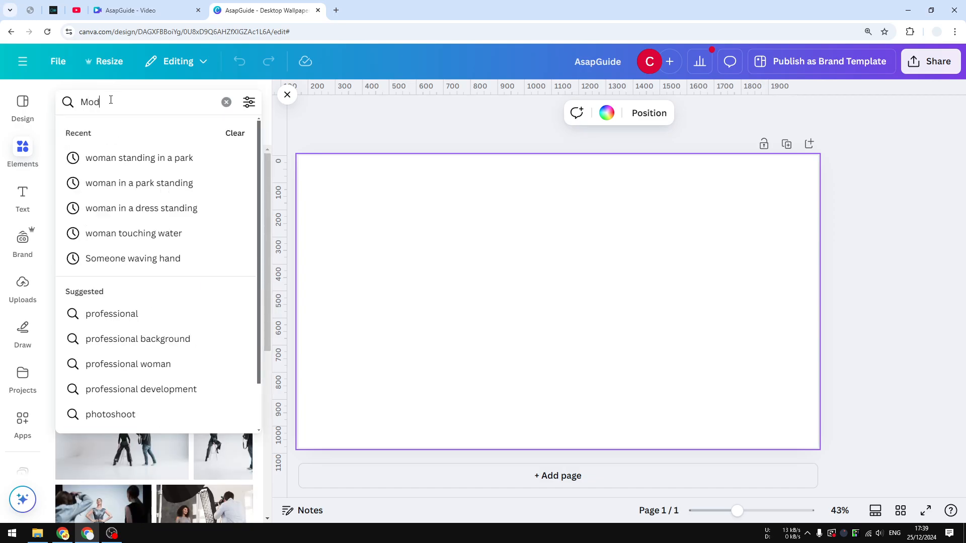
{"action": "type", "text": "el dress woman"}
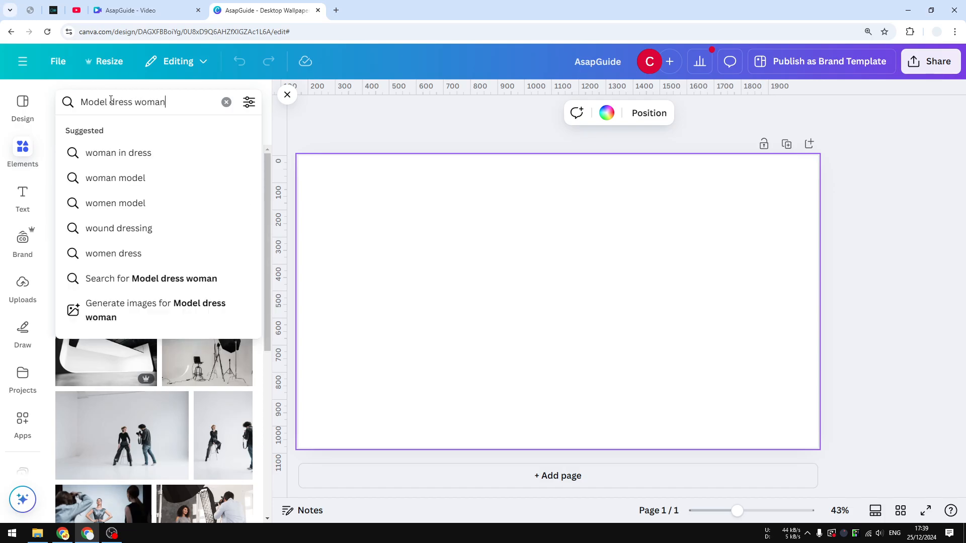
{"action": "key", "text": "Return"}
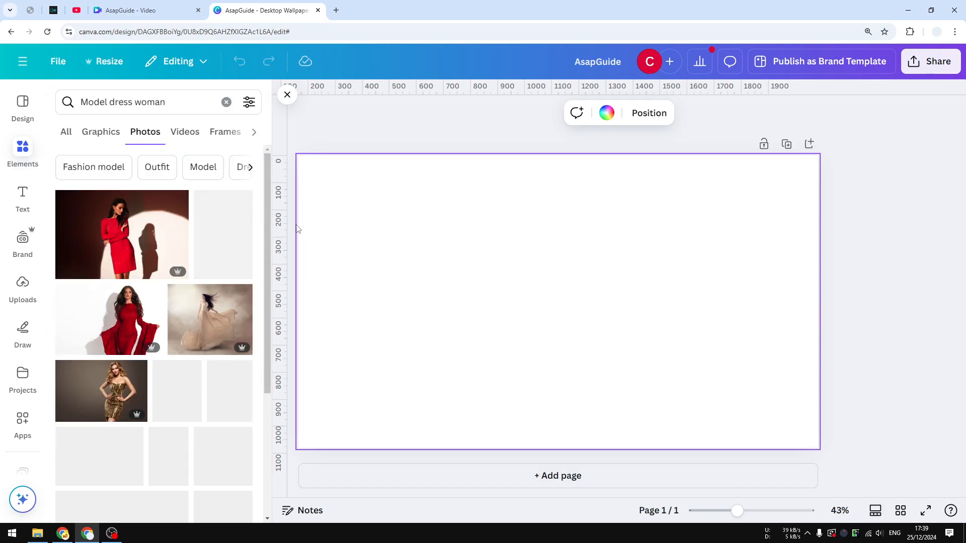
{"action": "scroll", "coordinate": [263, 234], "scroll_direction": "down", "scroll_amount": 3}
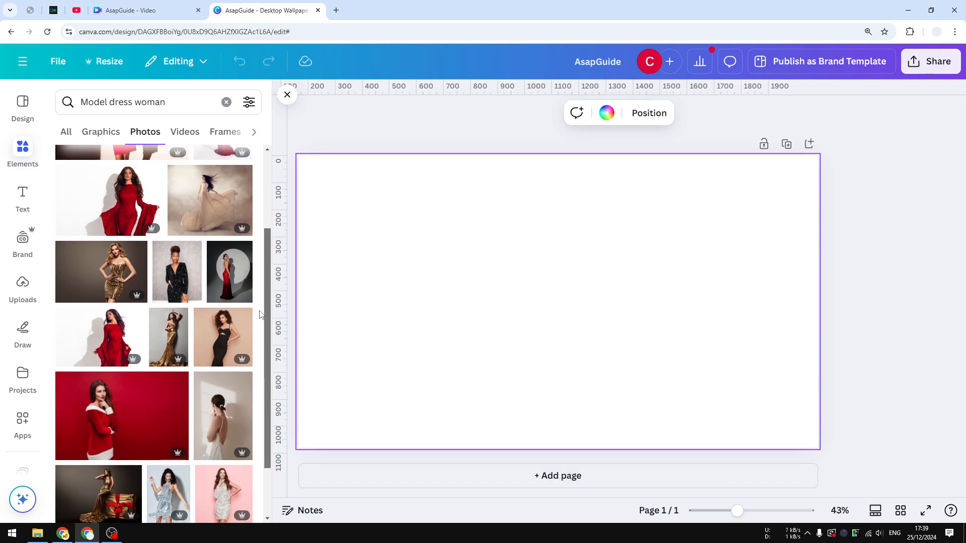
{"action": "scroll", "coordinate": [261, 226], "scroll_direction": "up", "scroll_amount": 3}
{"action": "scroll", "coordinate": [262, 224], "scroll_direction": "down", "scroll_amount": 3}
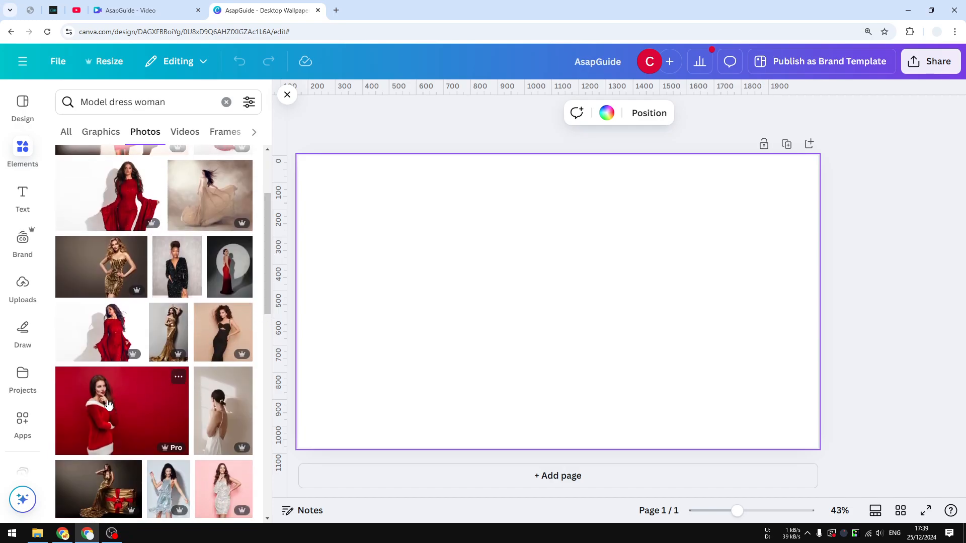
Add the photo of the woman in a red and white dress on a red backdrop and set it as the page background
{"action": "left_click", "coordinate": [120, 410]}
{"action": "left_click_drag", "start_coordinate": [595, 307], "coordinate": [513, 276]}
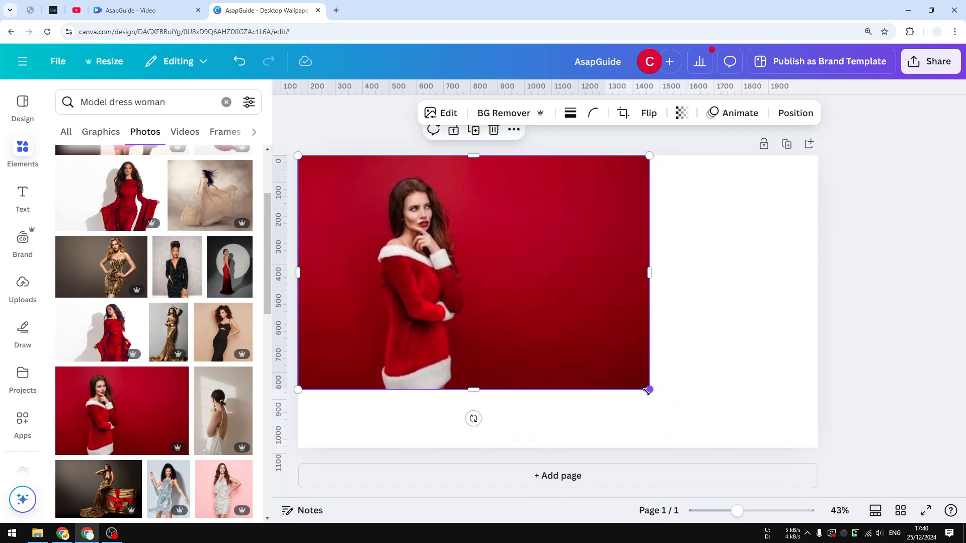
{"action": "left_click_drag", "start_coordinate": [649, 390], "coordinate": [744, 425]}
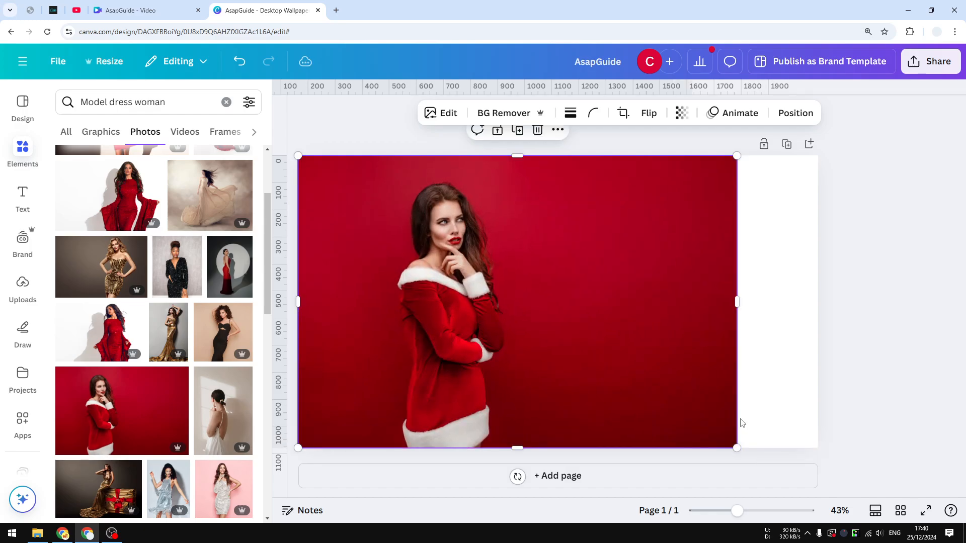
{"action": "left_click_drag", "start_coordinate": [609, 302], "coordinate": [638, 300]}
{"action": "right_click", "coordinate": [611, 292]}
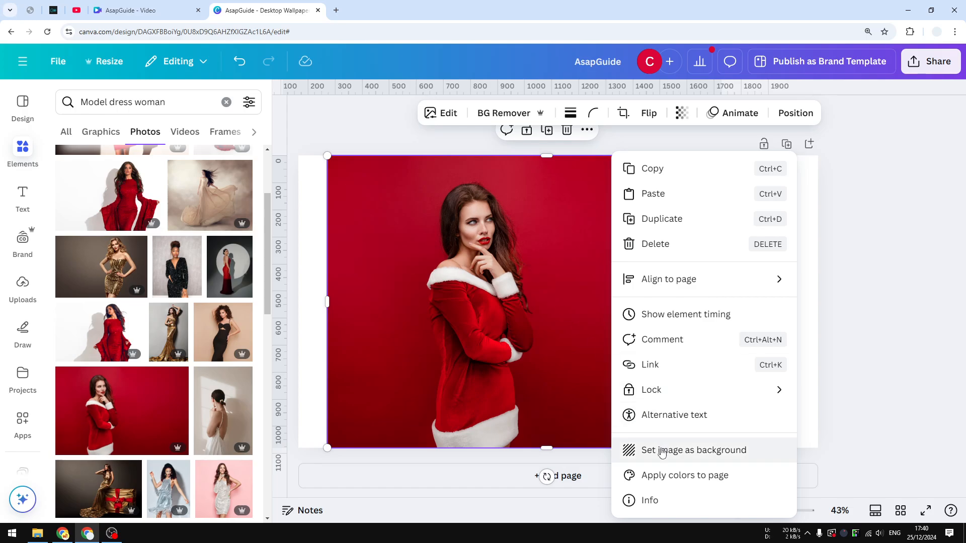
{"action": "left_click", "coordinate": [662, 451]}
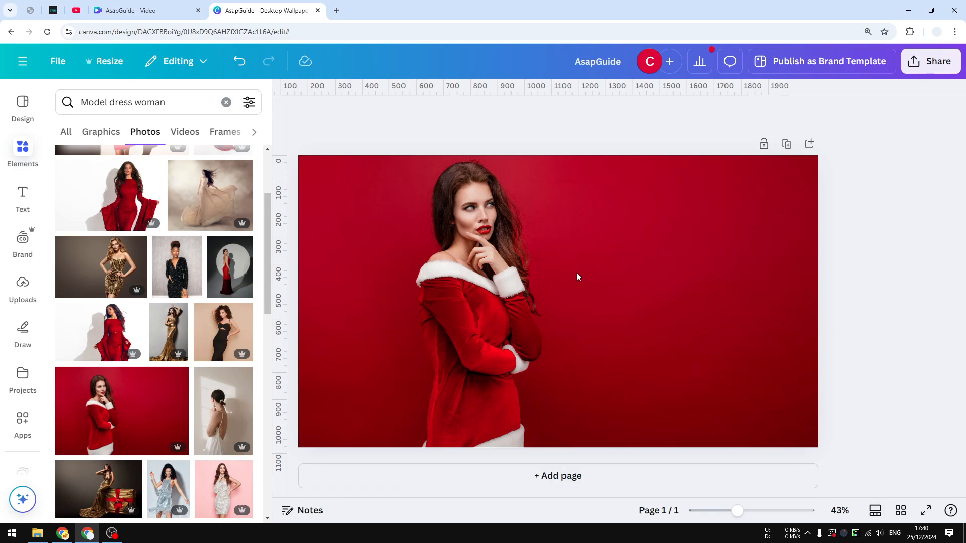
{"action": "left_click", "coordinate": [524, 231]}
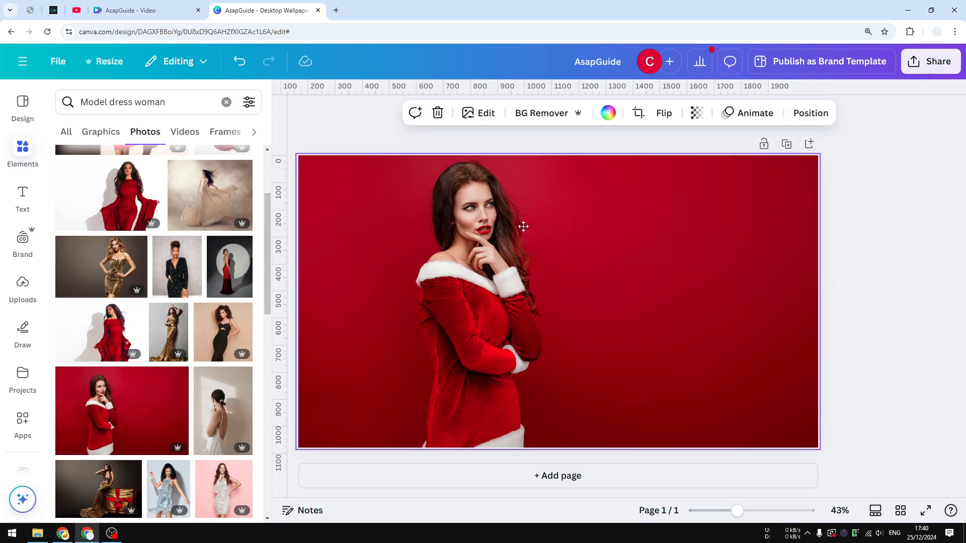
{"action": "double_click", "coordinate": [522, 224]}
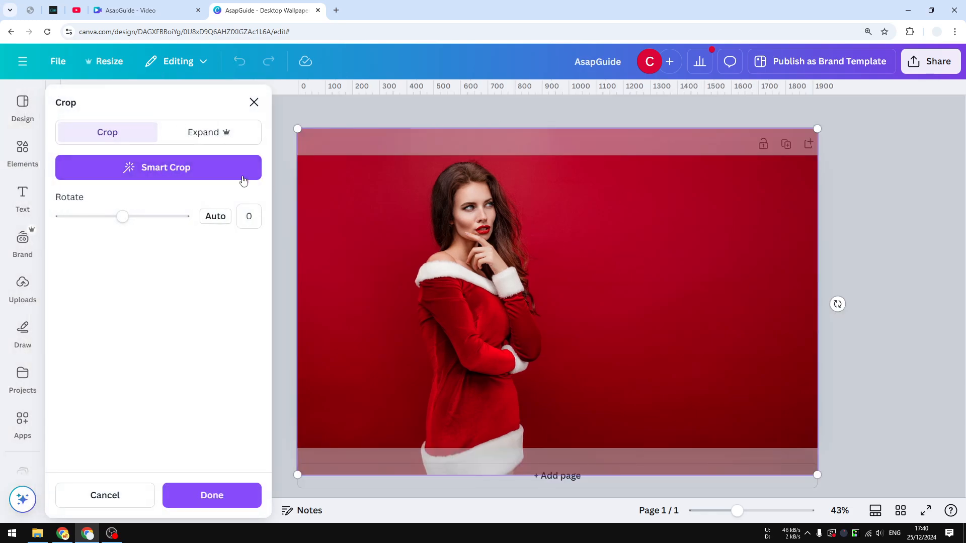
{"action": "left_click_drag", "start_coordinate": [578, 240], "coordinate": [583, 216]}
{"action": "left_click_drag", "start_coordinate": [534, 235], "coordinate": [552, 337]}
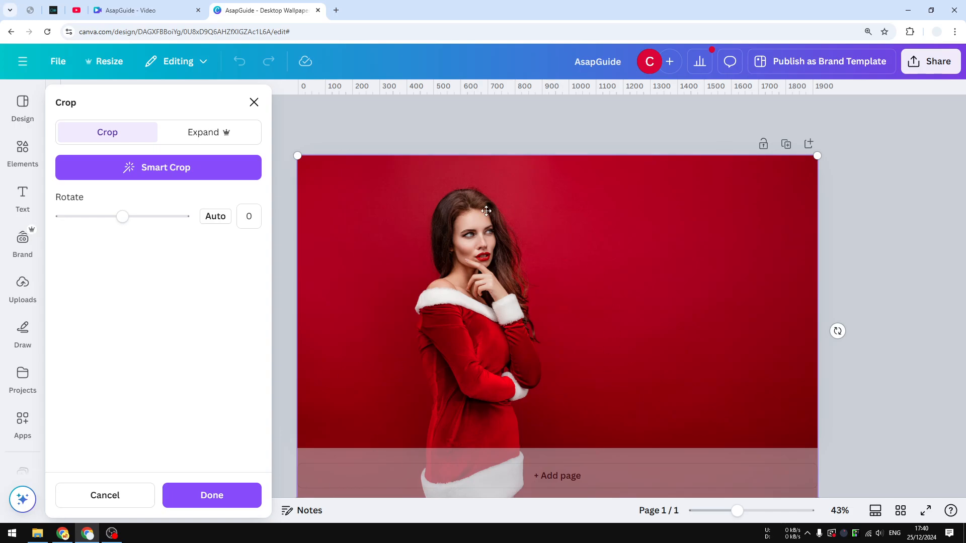
{"action": "mouse_move", "coordinate": [130, 223]}
{"action": "left_mouse_down"}
{"action": "mouse_move", "coordinate": [115, 216]}
{"action": "mouse_move", "coordinate": [122, 221]}
{"action": "left_mouse_up"}
{"action": "left_click", "coordinate": [249, 216]}
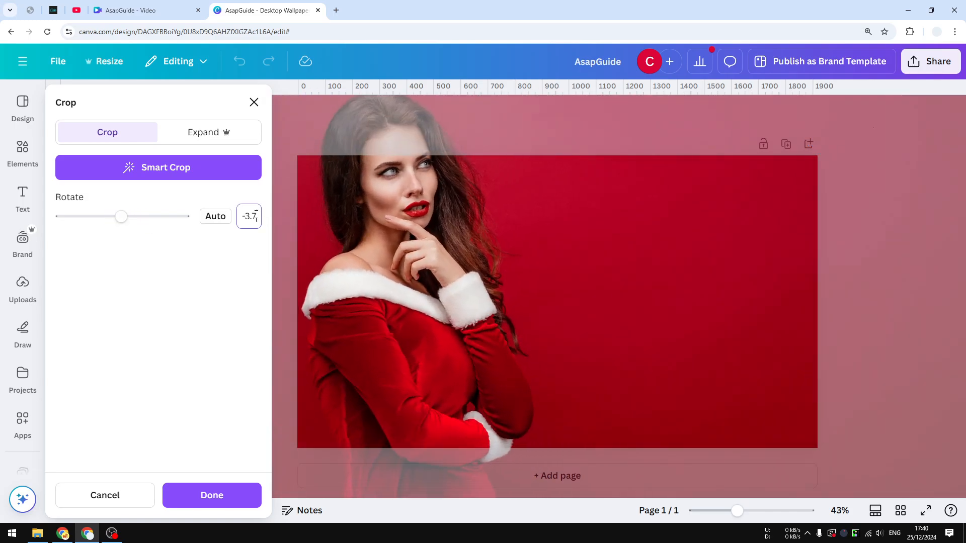
{"action": "double_click", "coordinate": [250, 216]}
{"action": "type", "text": "0"}
{"action": "key", "text": "Return"}
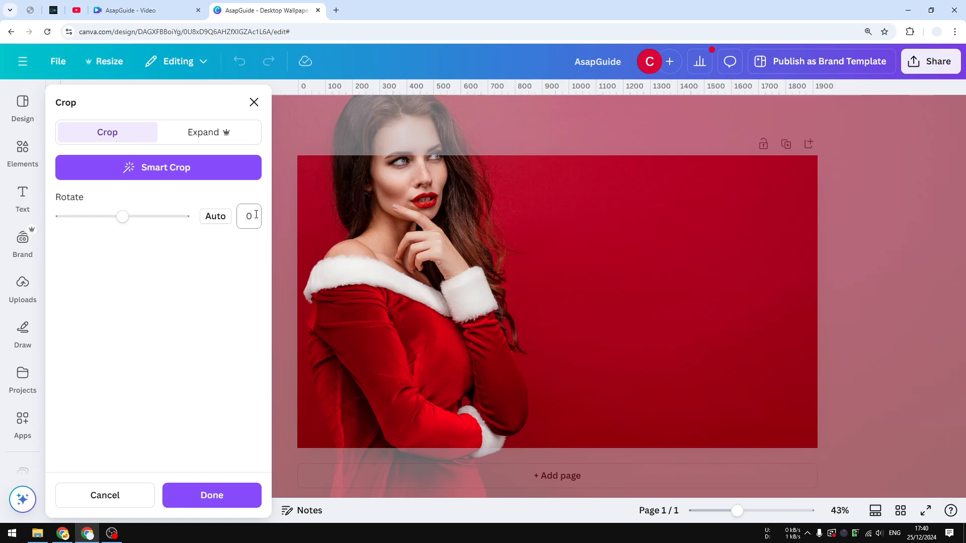
{"action": "left_click_drag", "start_coordinate": [475, 255], "coordinate": [505, 279]}
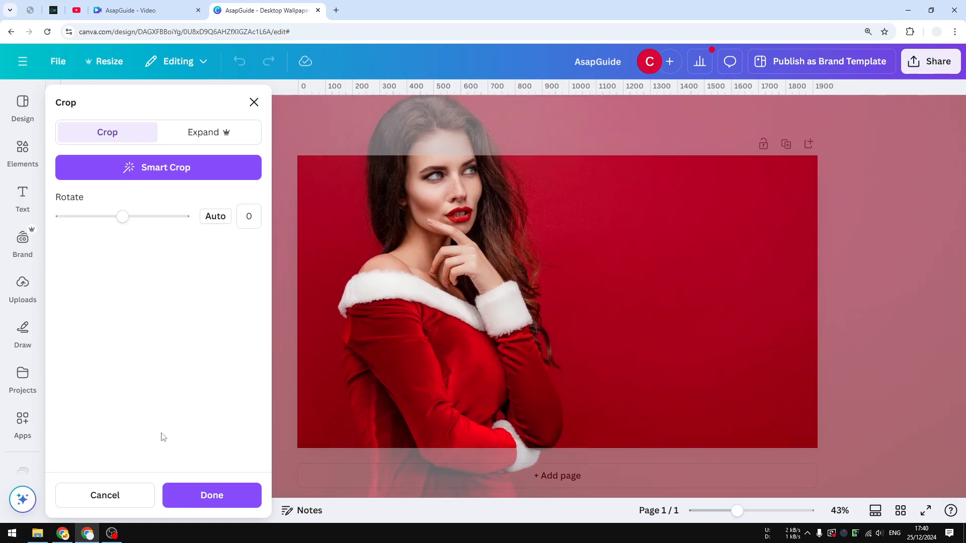
{"action": "left_click", "coordinate": [116, 498]}
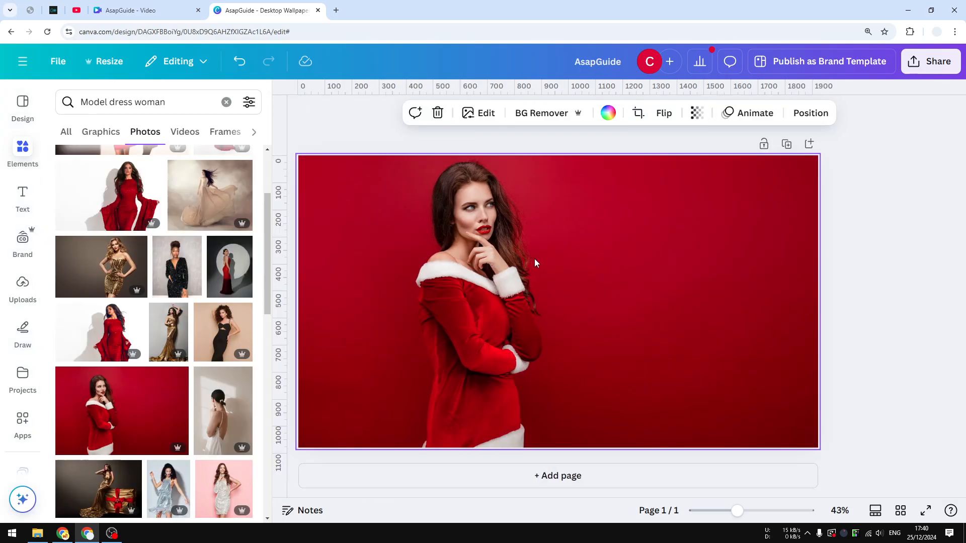
{"action": "double_click", "coordinate": [534, 259]}
{"action": "left_click", "coordinate": [869, 354]}
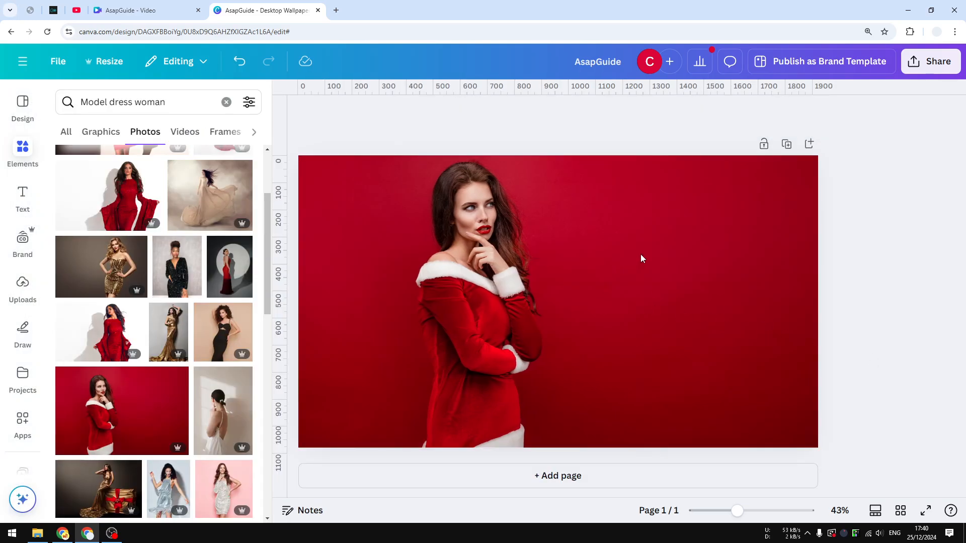
Apply the Photo Flow page animation to the background photo and show its animation settings
{"action": "left_click", "coordinate": [647, 236]}
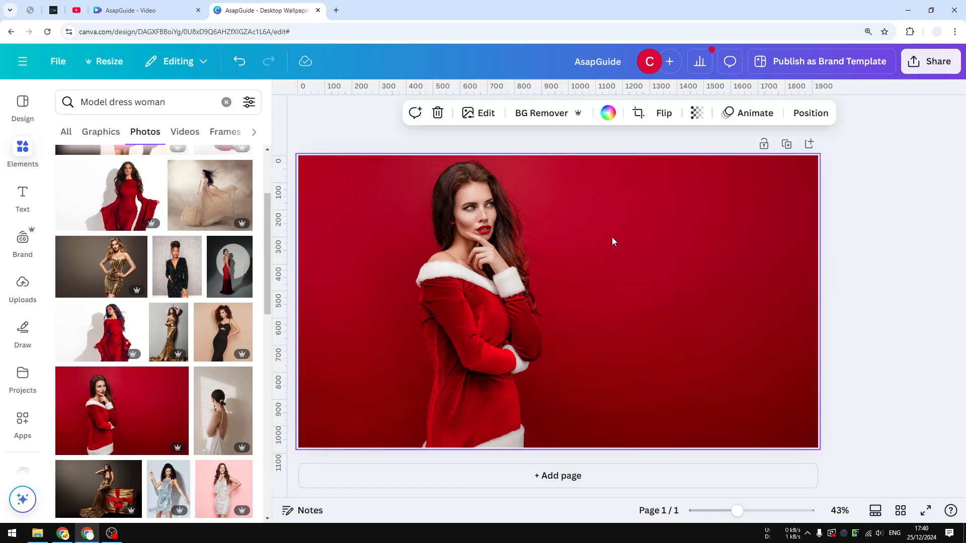
{"action": "left_click", "coordinate": [749, 113]}
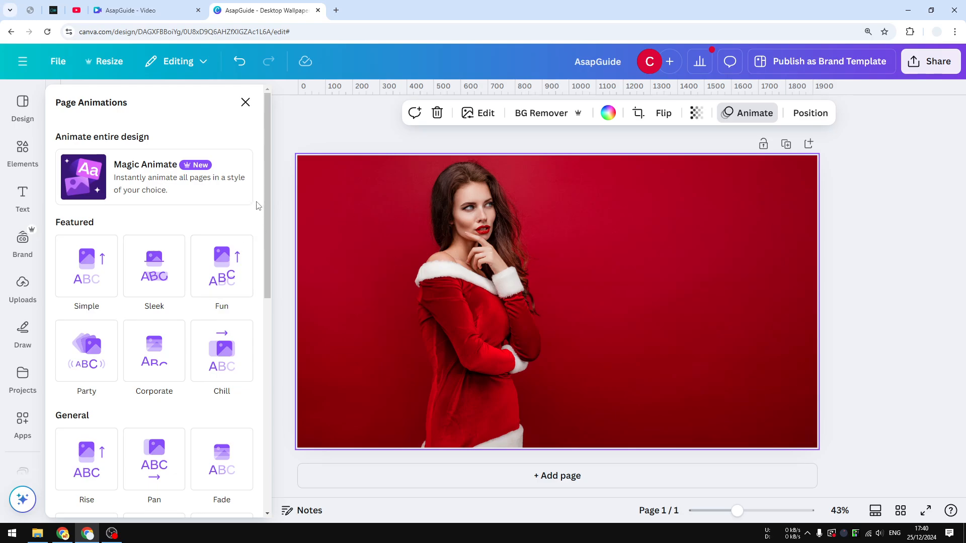
{"action": "scroll", "coordinate": [266, 213], "scroll_direction": "down", "scroll_amount": 2}
{"action": "left_click_drag", "start_coordinate": [266, 213], "coordinate": [257, 414]}
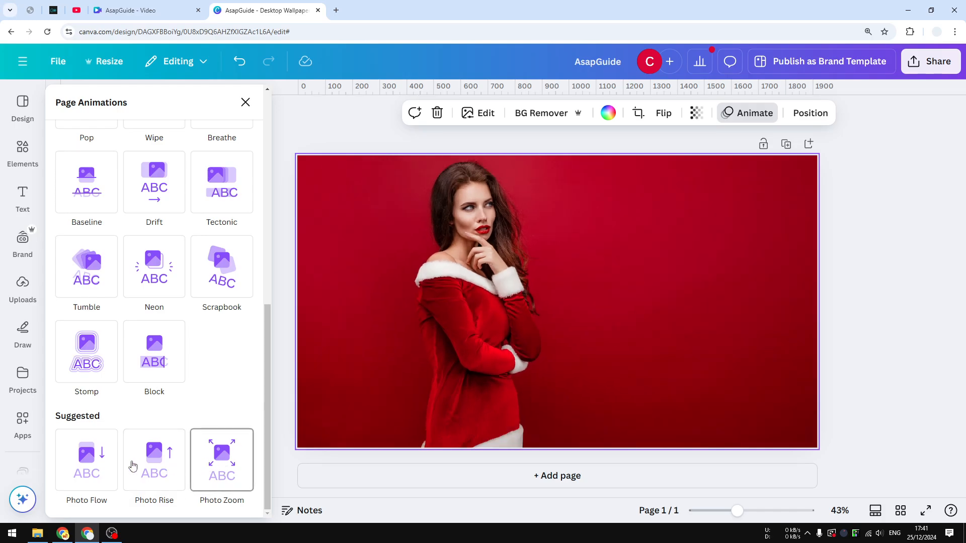
{"action": "left_click", "coordinate": [95, 461]}
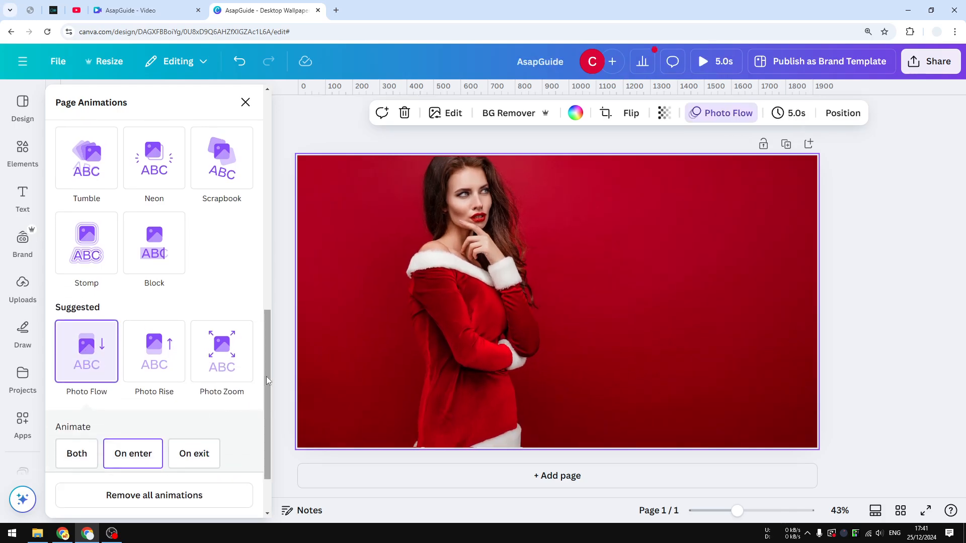
{"action": "left_click_drag", "start_coordinate": [268, 376], "coordinate": [253, 435]}
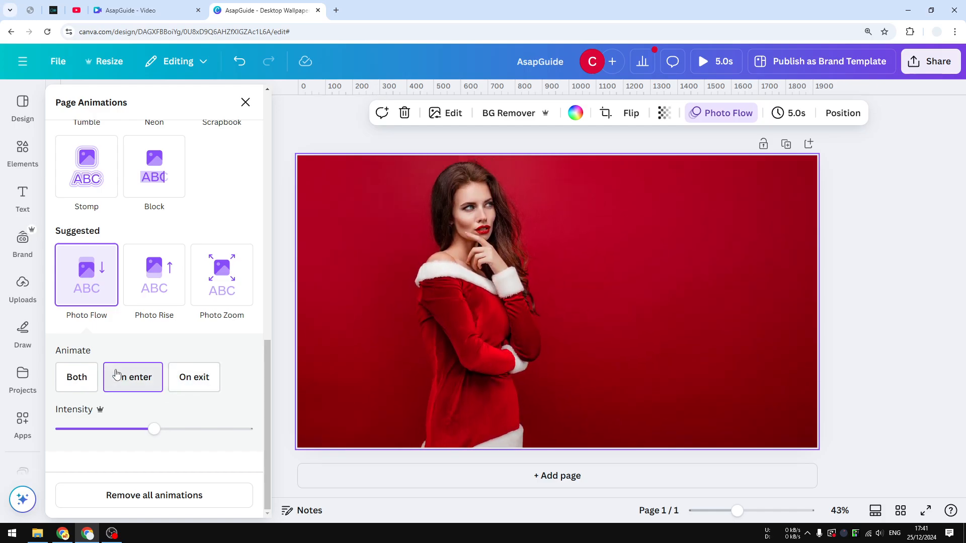
Try the Photo Rise page animation, switch to Photo Zoom with a slightly lower scale, and preview the design
{"action": "left_click", "coordinate": [157, 284]}
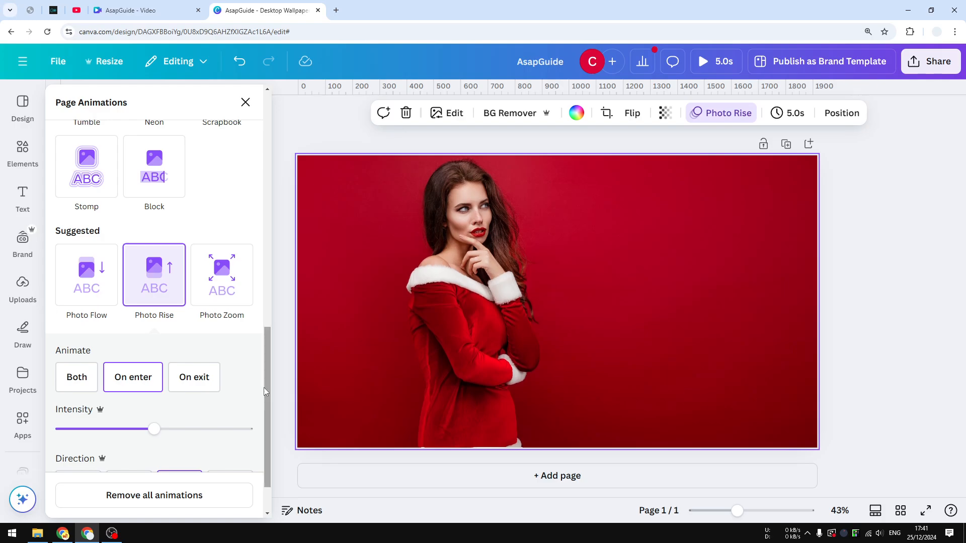
{"action": "scroll", "coordinate": [264, 388], "scroll_direction": "down", "scroll_amount": 1}
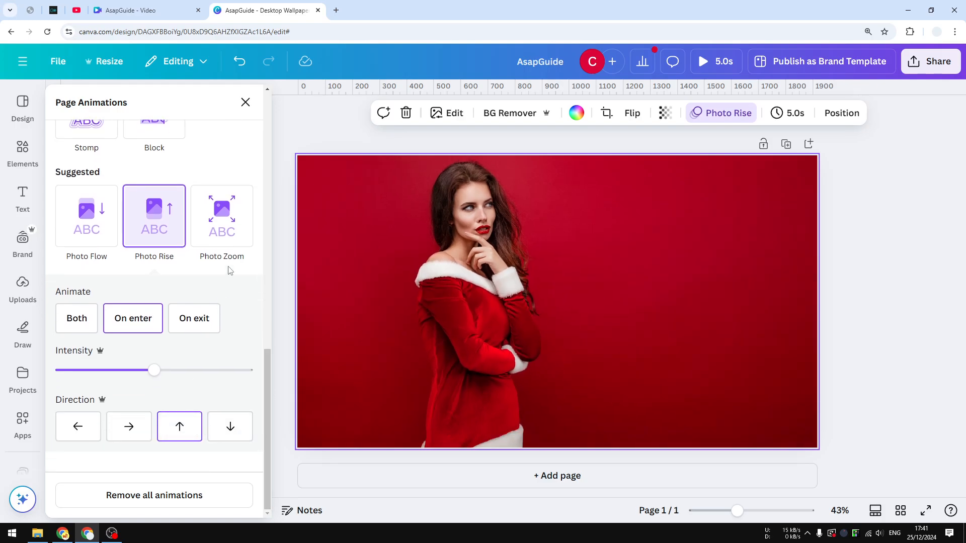
{"action": "left_click", "coordinate": [239, 223]}
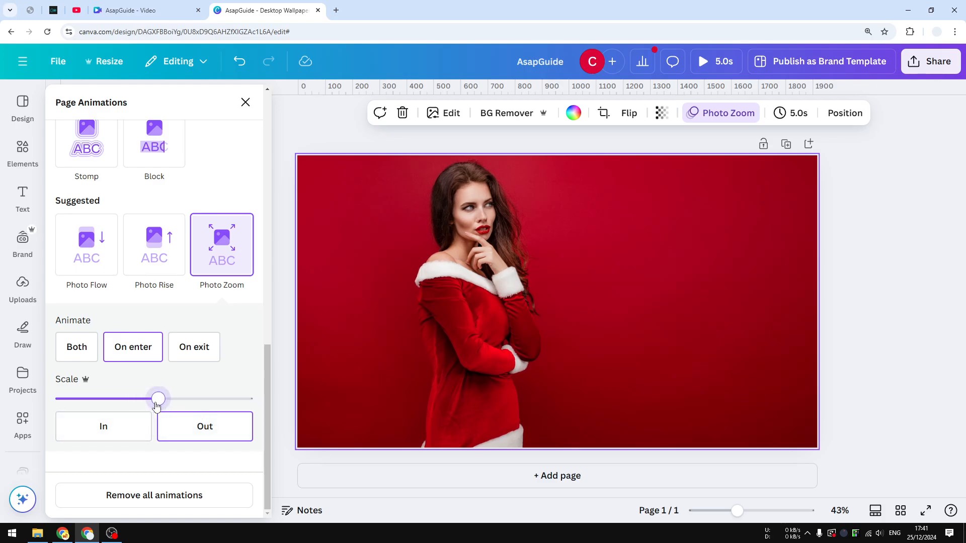
{"action": "mouse_move", "coordinate": [156, 405]}
{"action": "left_mouse_down"}
{"action": "mouse_move", "coordinate": [88, 405]}
{"action": "mouse_move", "coordinate": [184, 406]}
{"action": "mouse_move", "coordinate": [132, 401]}
{"action": "mouse_move", "coordinate": [141, 401]}
{"action": "left_mouse_up"}
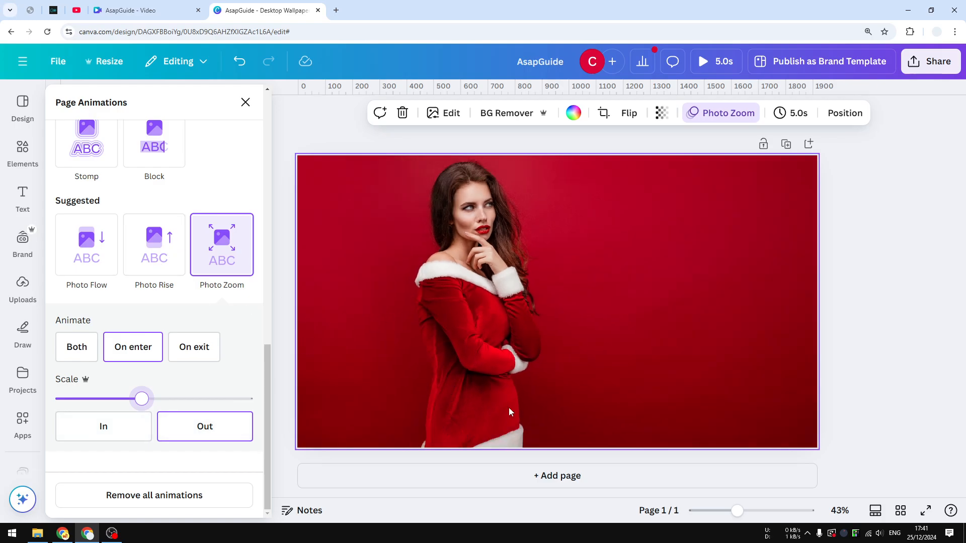
{"action": "left_click", "coordinate": [720, 63]}
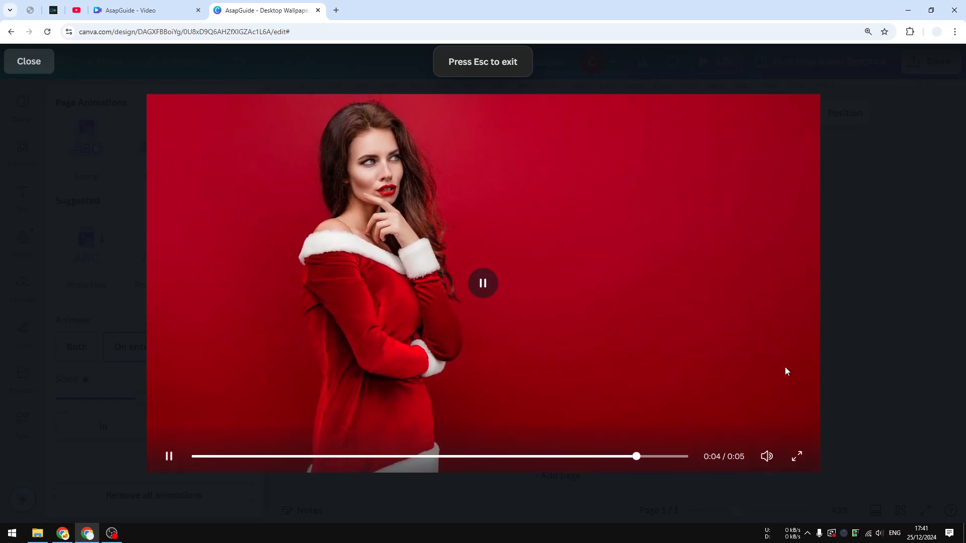
{"action": "left_click", "coordinate": [873, 321]}
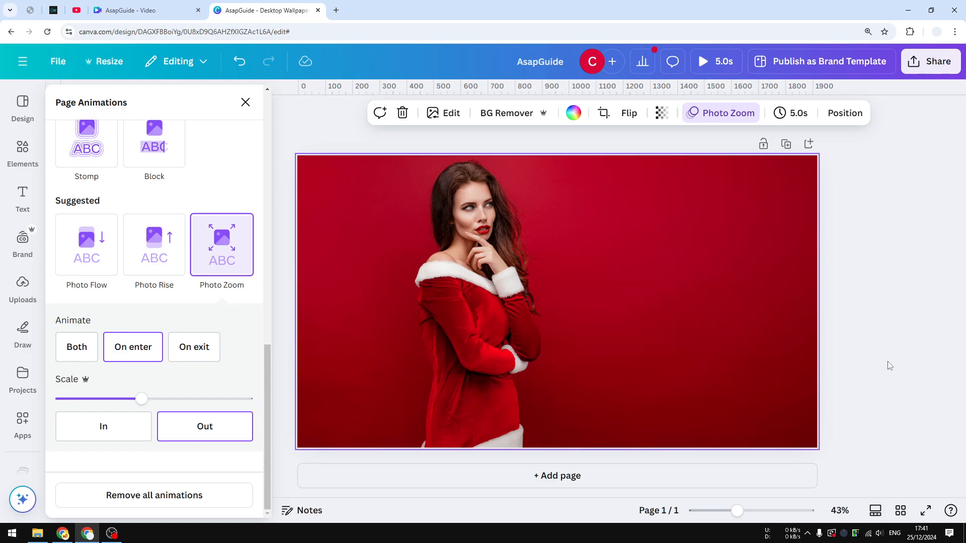
Show the page timeline with durations and list all photos for the recent search "Model dress woman"
{"action": "left_click", "coordinate": [878, 515]}
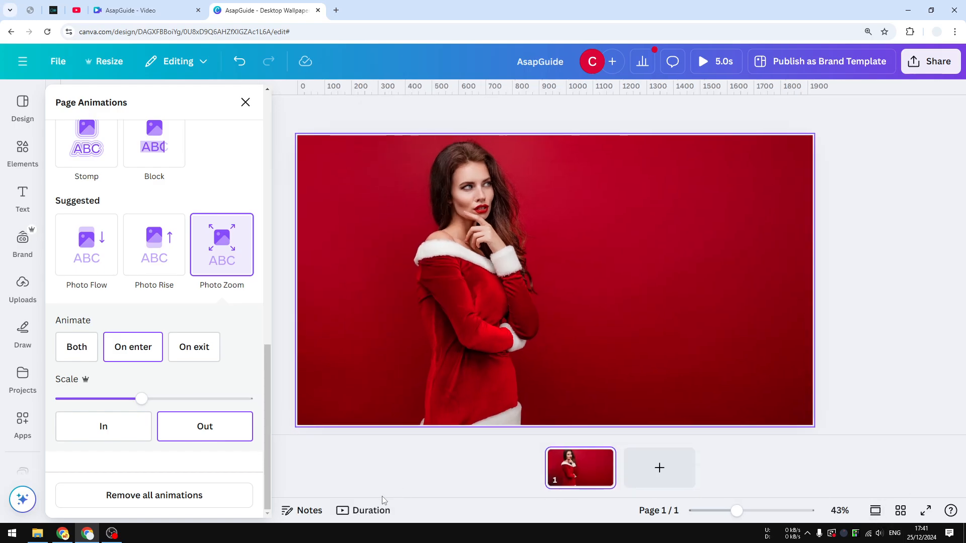
{"action": "left_click", "coordinate": [366, 513]}
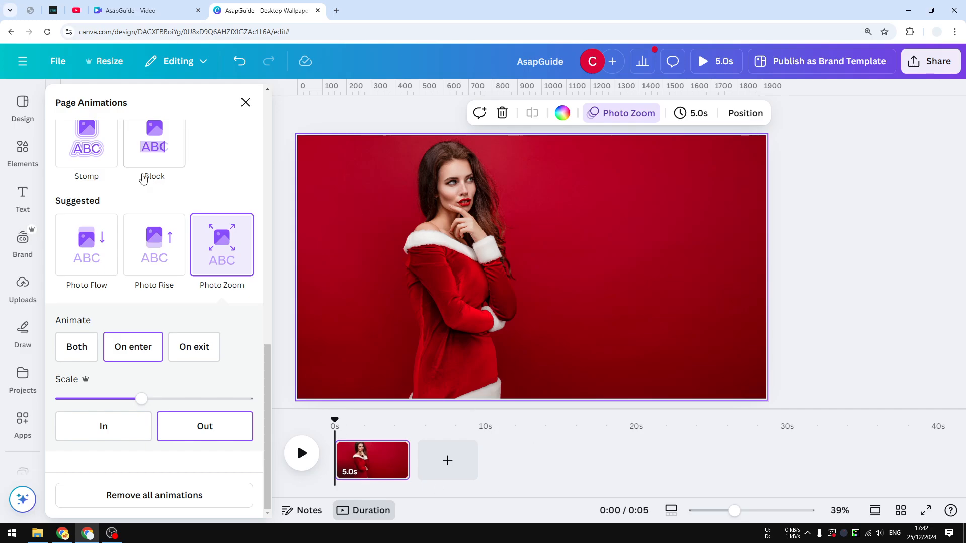
{"action": "left_click", "coordinate": [20, 151]}
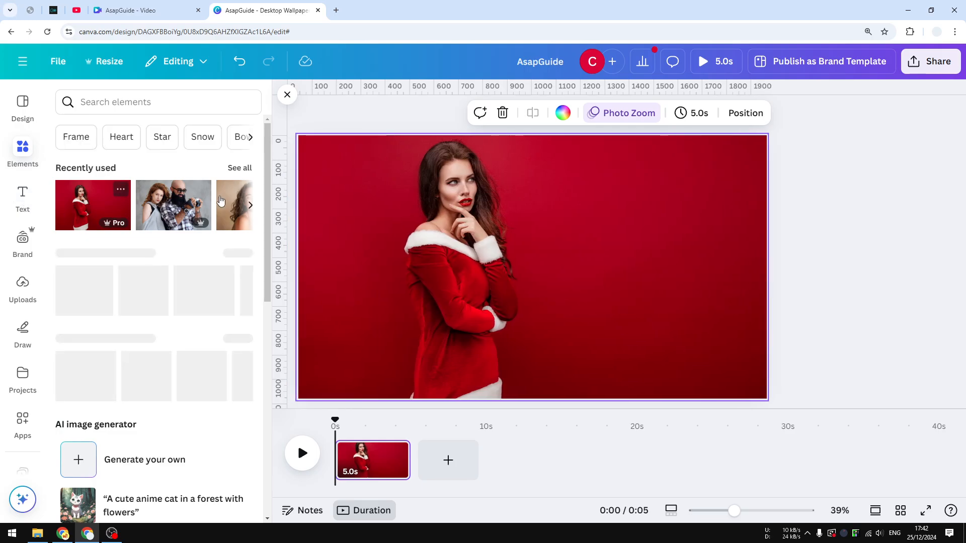
{"action": "left_click", "coordinate": [146, 98]}
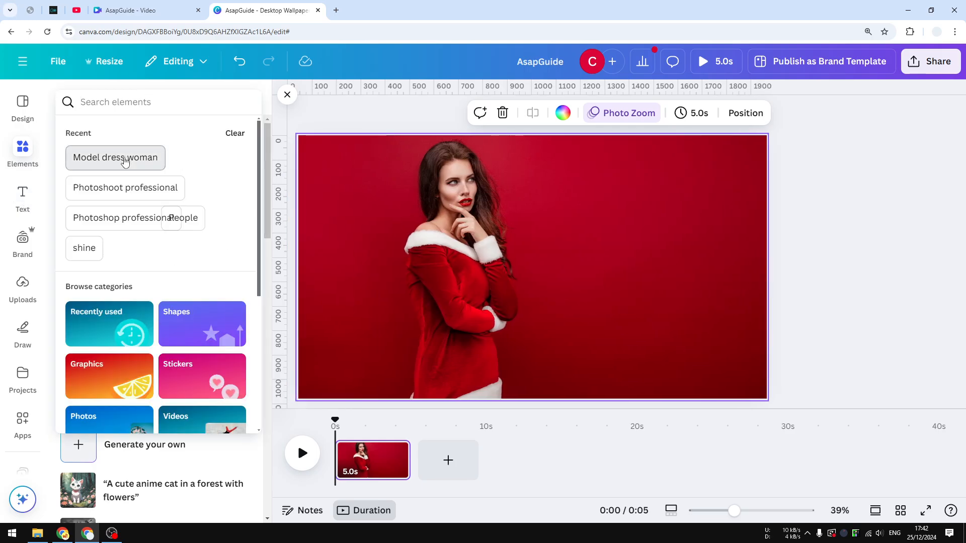
{"action": "left_click", "coordinate": [139, 157]}
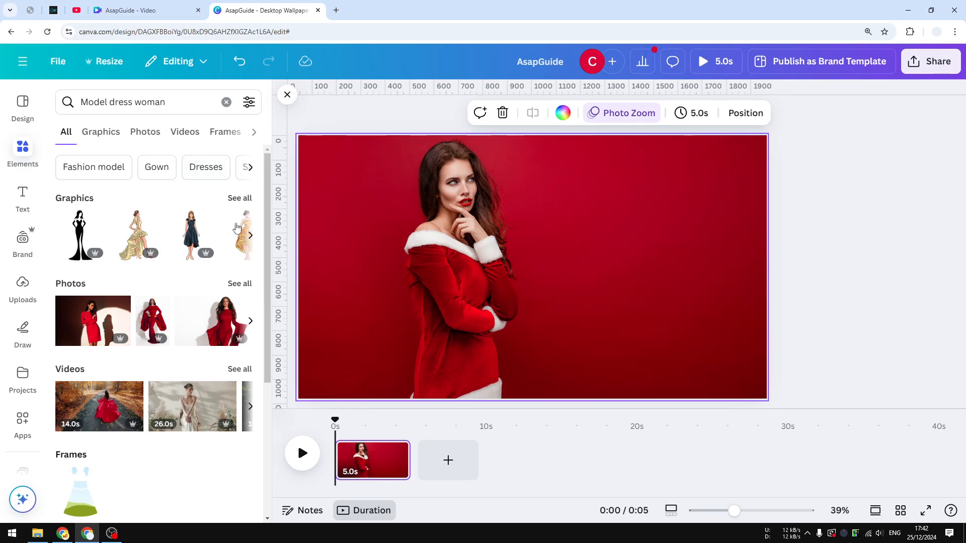
{"action": "left_click", "coordinate": [242, 286]}
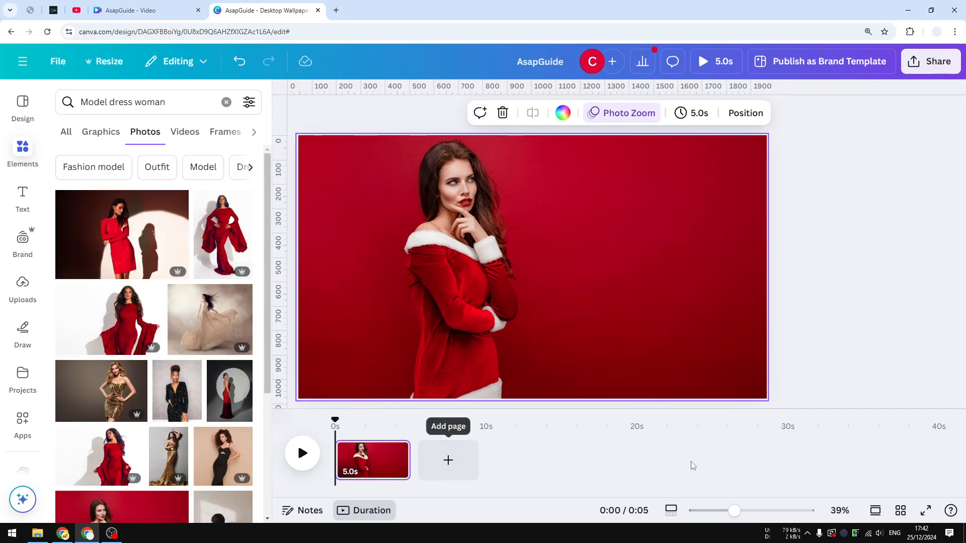
Add four pages with photos of the gold sequin dress, black dress, gold gown with gift box, and red dress on white
{"action": "scroll", "coordinate": [107, 262], "scroll_direction": "down", "scroll_amount": 3}
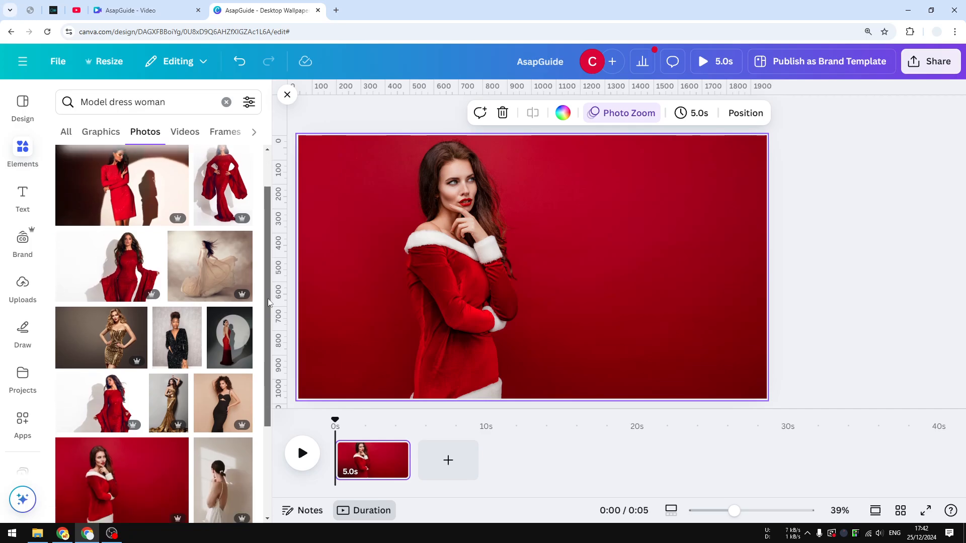
{"action": "left_click_drag", "start_coordinate": [107, 262], "coordinate": [458, 459]}
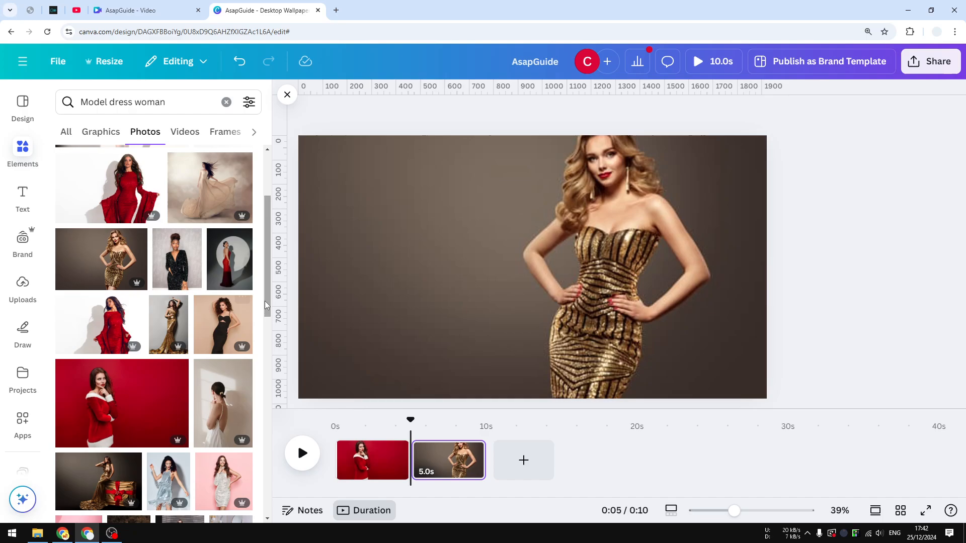
{"action": "scroll", "coordinate": [262, 346], "scroll_direction": "down", "scroll_amount": 3}
{"action": "left_click", "coordinate": [225, 196]}
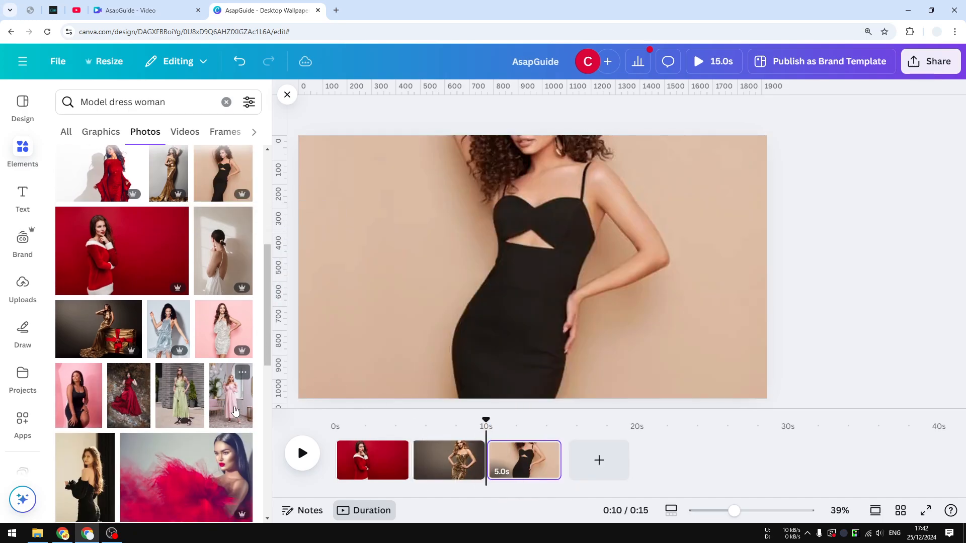
{"action": "left_click_drag", "start_coordinate": [136, 335], "coordinate": [624, 471]}
{"action": "left_click_drag", "start_coordinate": [268, 310], "coordinate": [267, 389]}
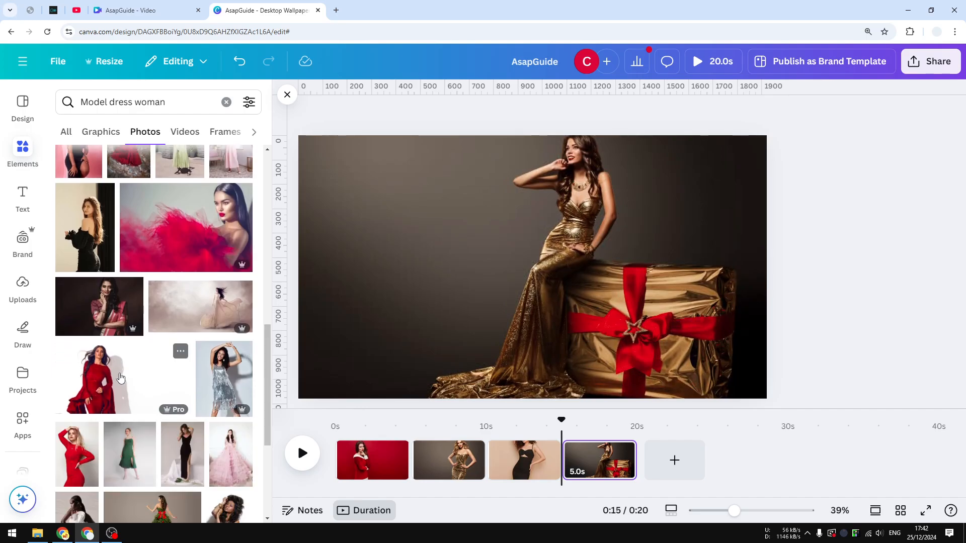
{"action": "left_click_drag", "start_coordinate": [121, 377], "coordinate": [654, 460]}
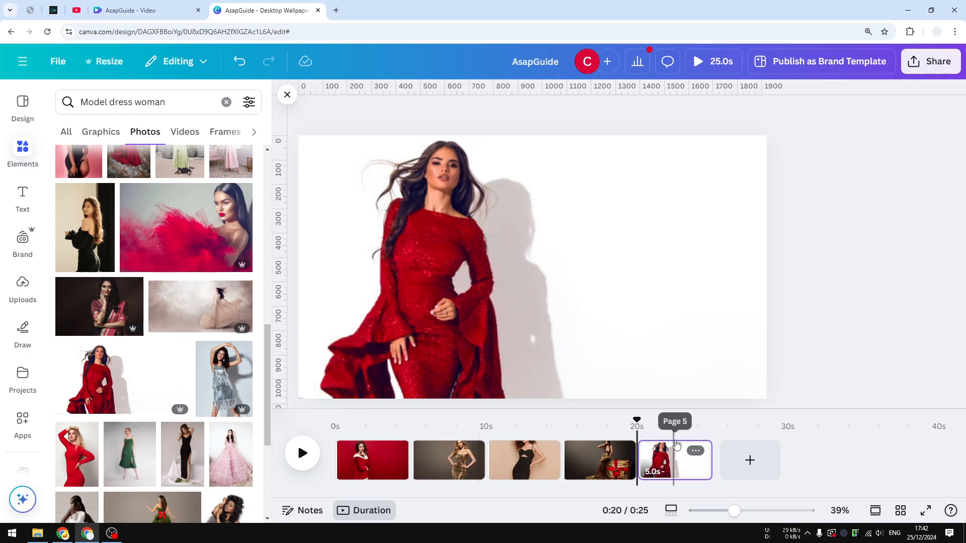
Reposition the background photos on pages 4 and 3 downward within their crops so the models' heads are fully in frame
{"action": "left_click", "coordinate": [592, 460]}
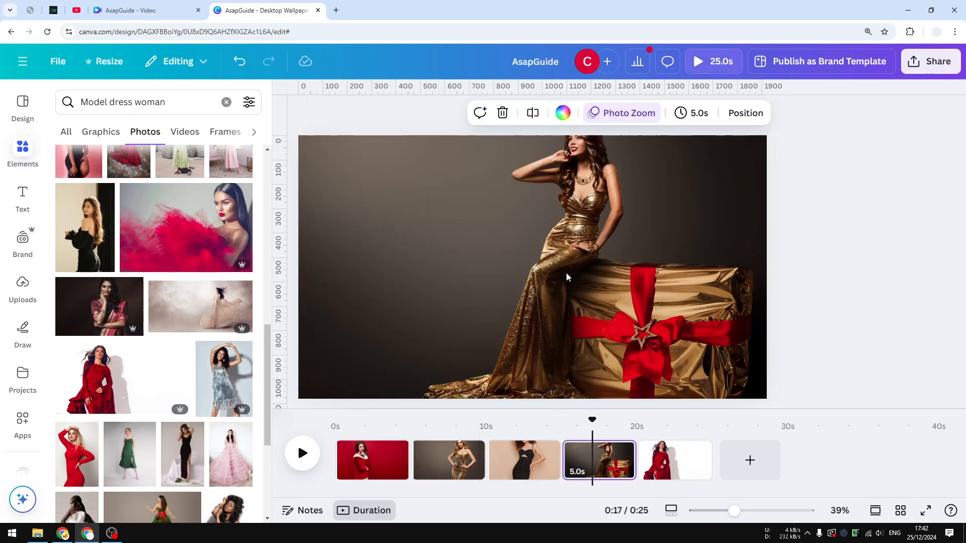
{"action": "double_click", "coordinate": [580, 231]}
{"action": "left_click", "coordinate": [238, 491]}
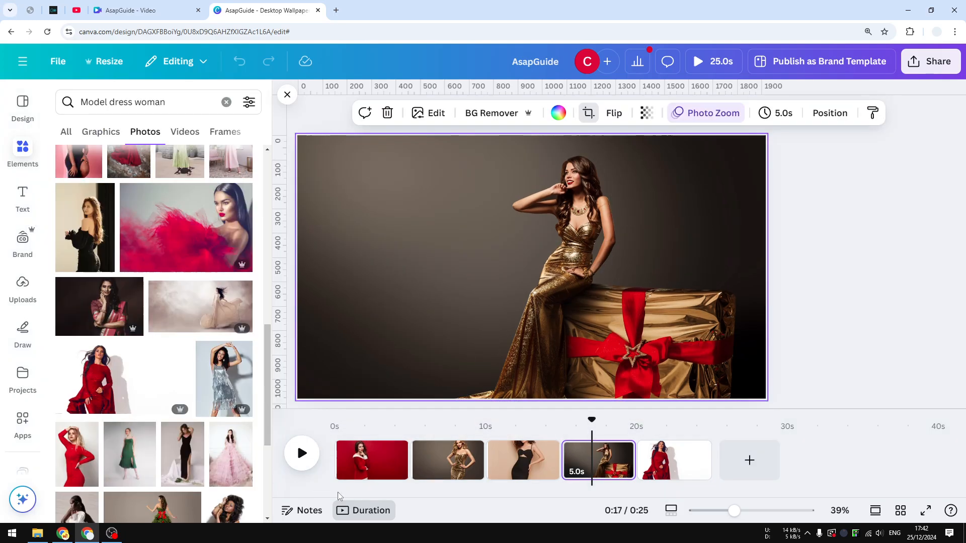
{"action": "left_click", "coordinate": [524, 461]}
{"action": "double_click", "coordinate": [526, 296]}
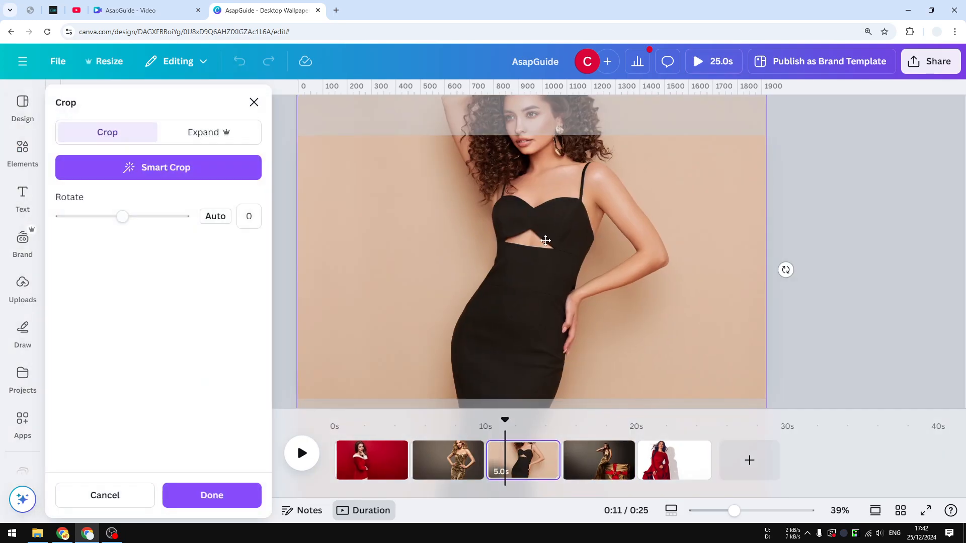
{"action": "left_click_drag", "start_coordinate": [526, 295], "coordinate": [534, 384]}
{"action": "left_click", "coordinate": [233, 500]}
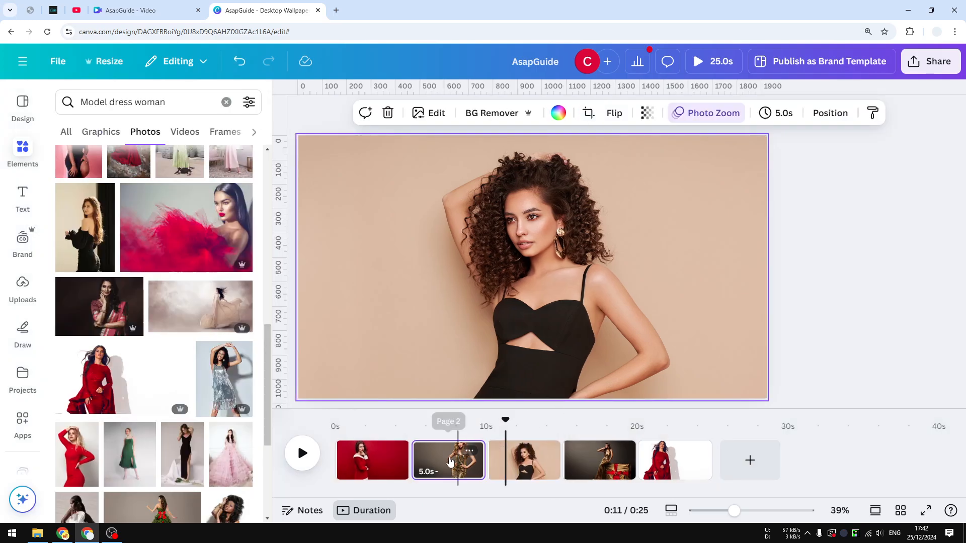
Open the page animation settings for the first page and compare them with those of pages 2 and 3
{"action": "left_click", "coordinate": [381, 465]}
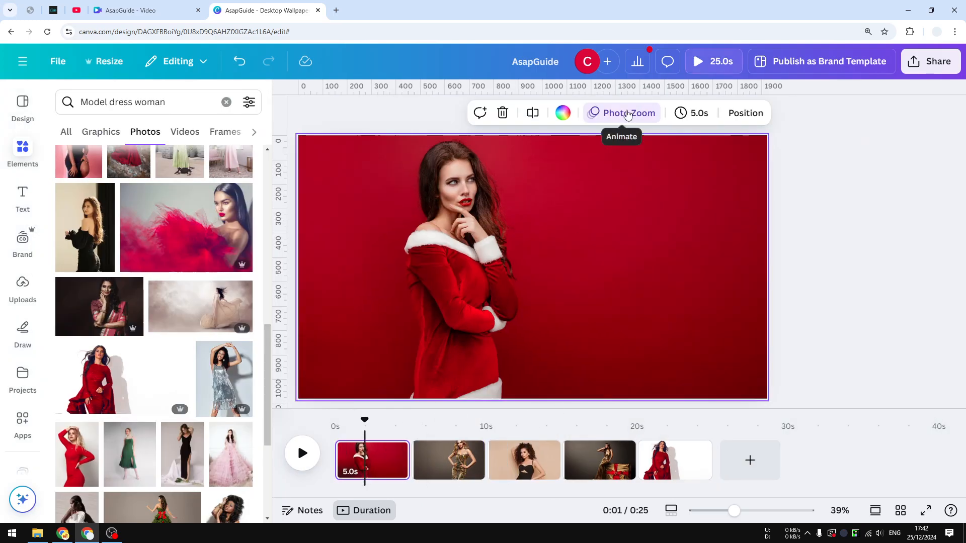
{"action": "left_click", "coordinate": [624, 113]}
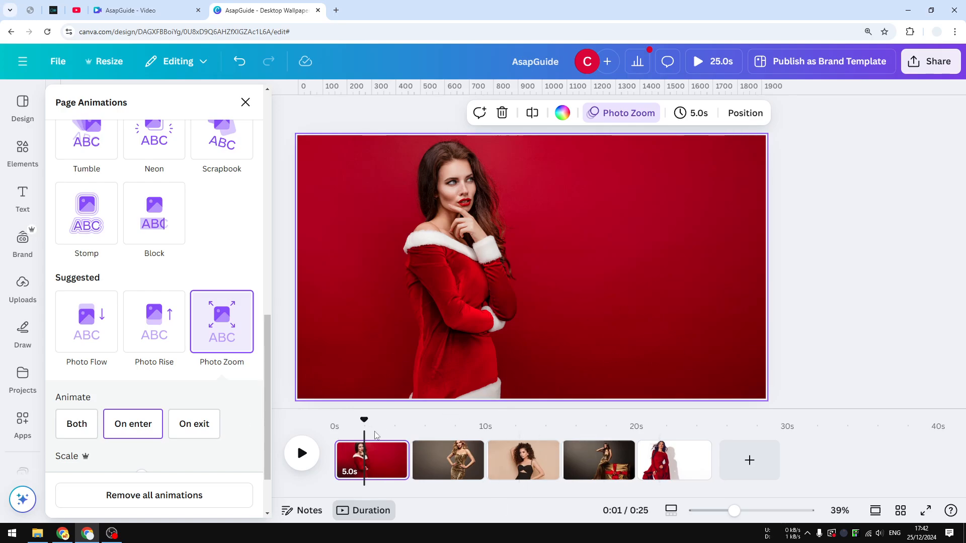
{"action": "left_click", "coordinate": [441, 474]}
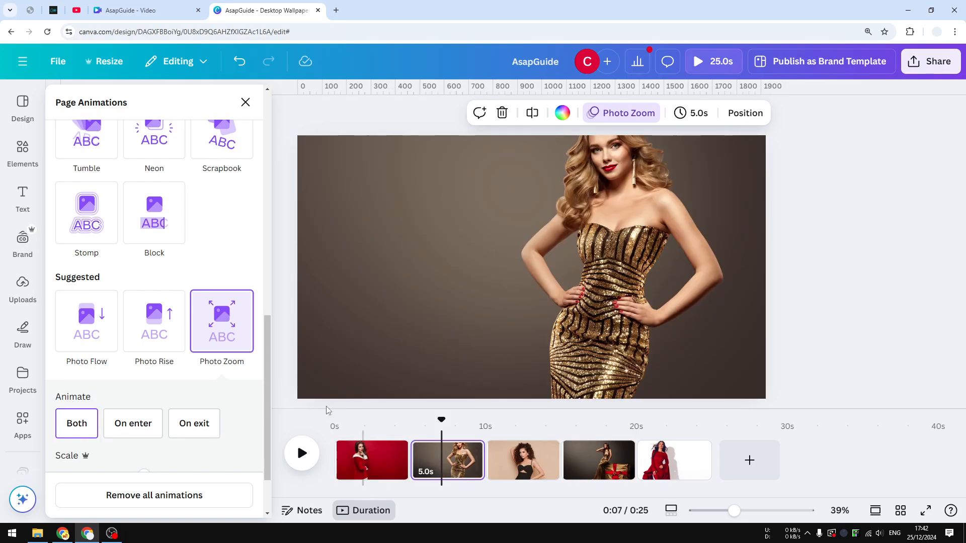
{"action": "left_click", "coordinate": [520, 471]}
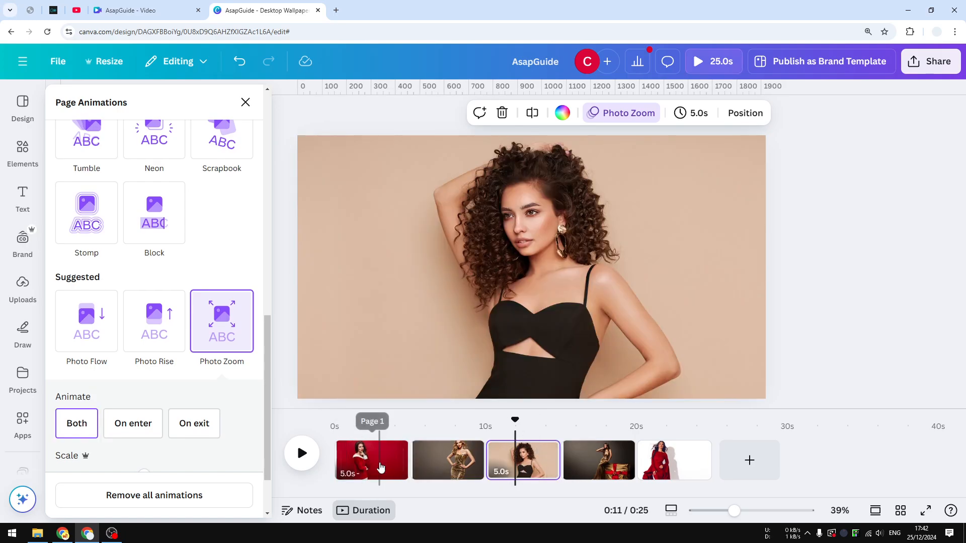
Remove the first page's animations, give it Photo Rise instead, and apply that animation to all pages
{"action": "left_click", "coordinate": [378, 461]}
{"action": "scroll", "coordinate": [262, 433], "scroll_direction": "down", "scroll_amount": 3}
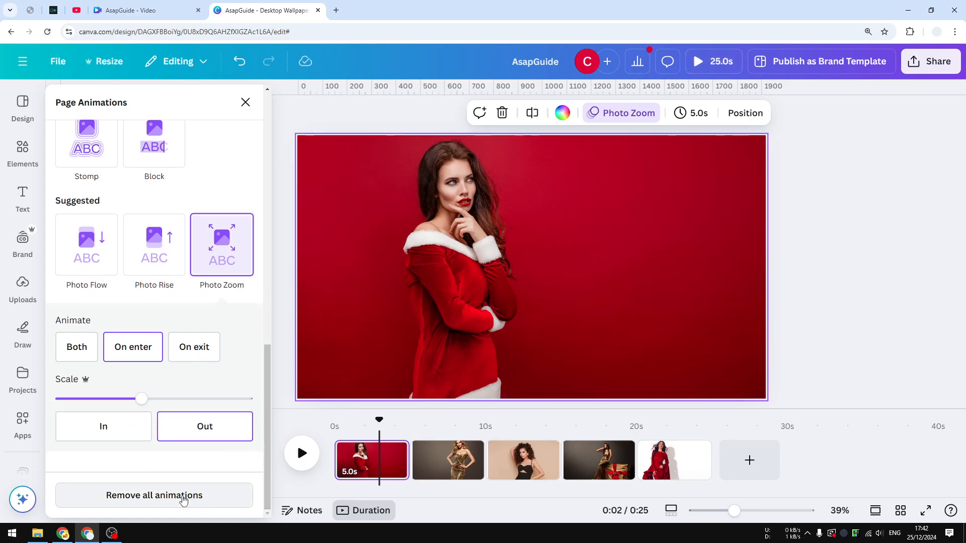
{"action": "left_click", "coordinate": [182, 497]}
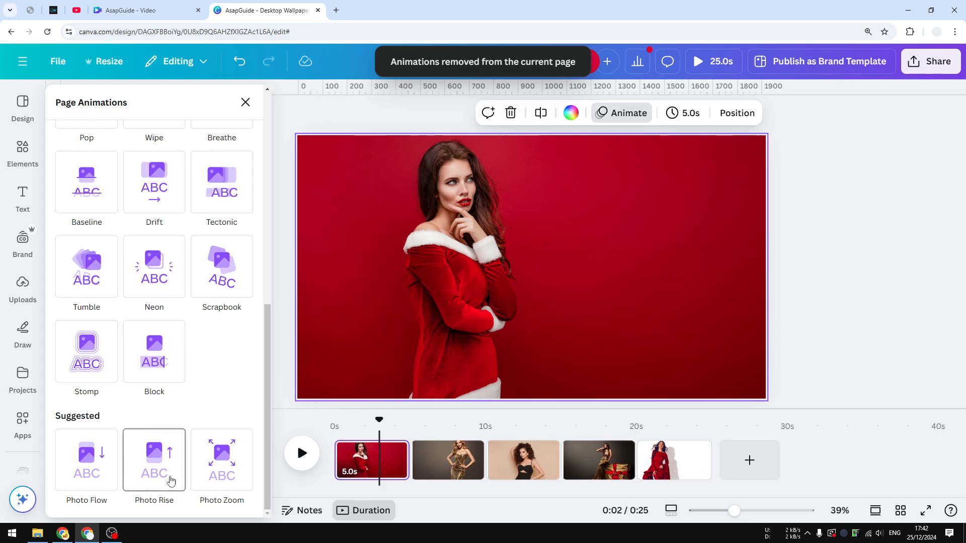
{"action": "left_click", "coordinate": [171, 480]}
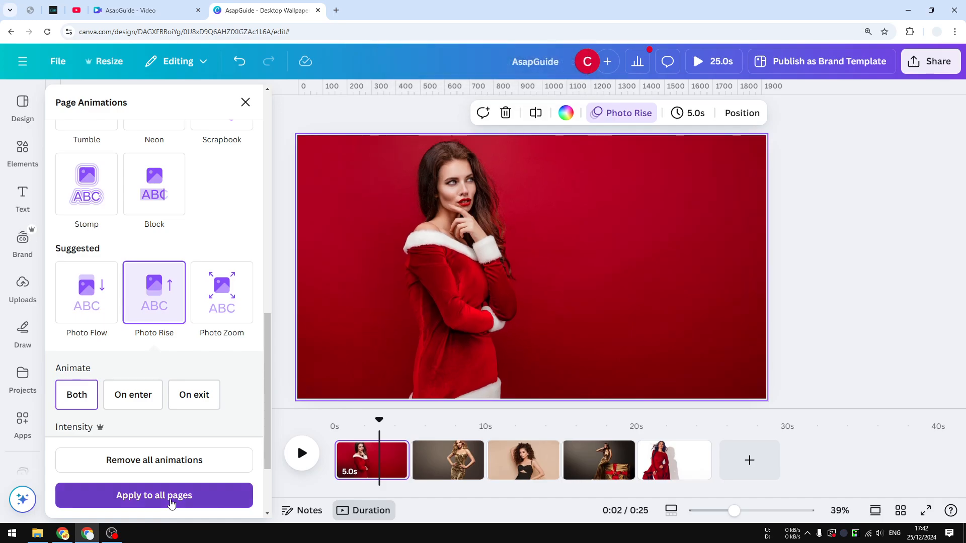
{"action": "left_click", "coordinate": [171, 502]}
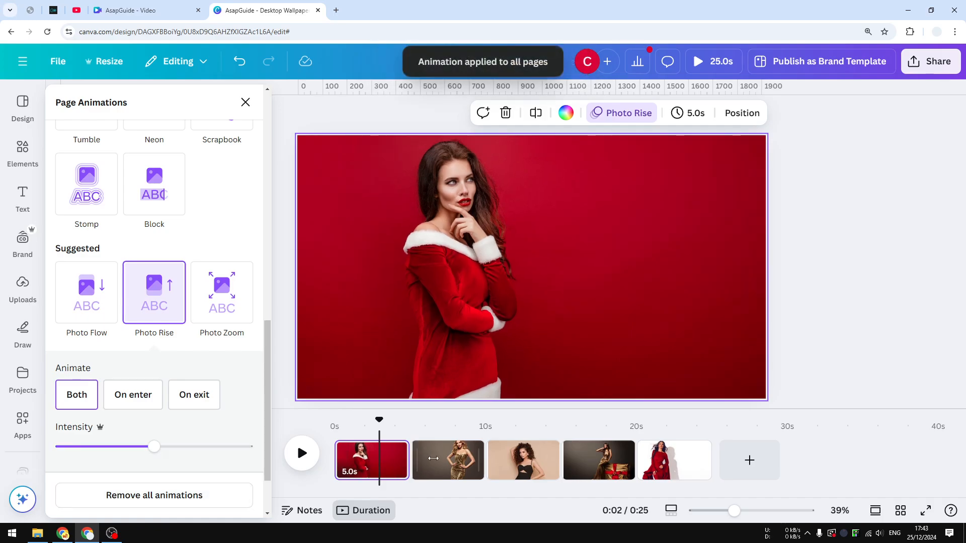
Check the animation on the second and third pages and play the timeline from page 1 into page 2
{"action": "left_click", "coordinate": [439, 458]}
{"action": "left_click", "coordinate": [505, 459]}
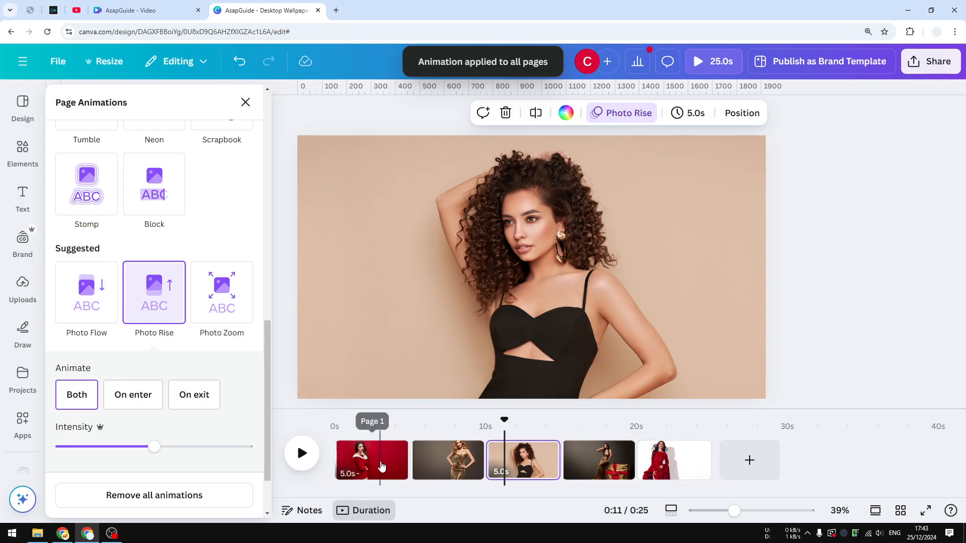
{"action": "left_click", "coordinate": [381, 466]}
{"action": "left_click", "coordinate": [307, 460]}
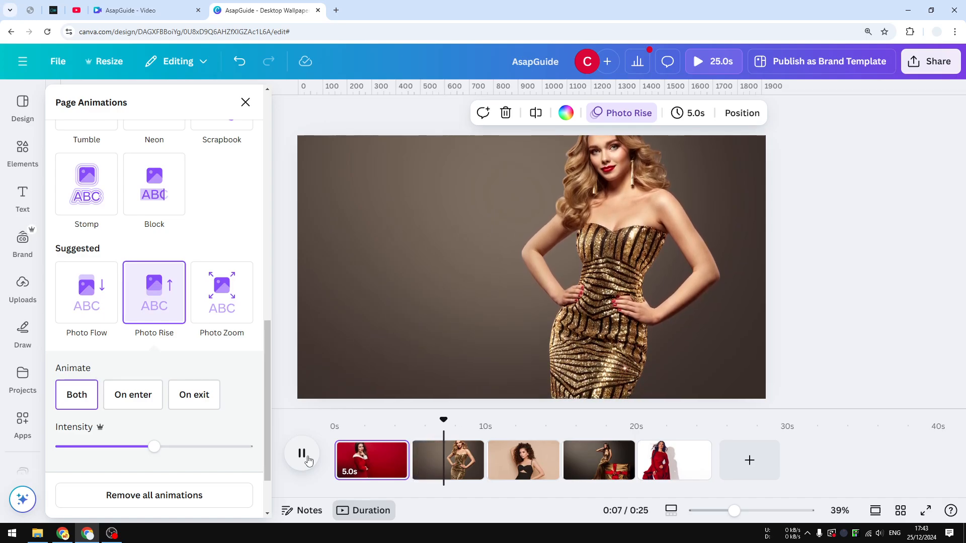
{"action": "left_click", "coordinate": [303, 453]}
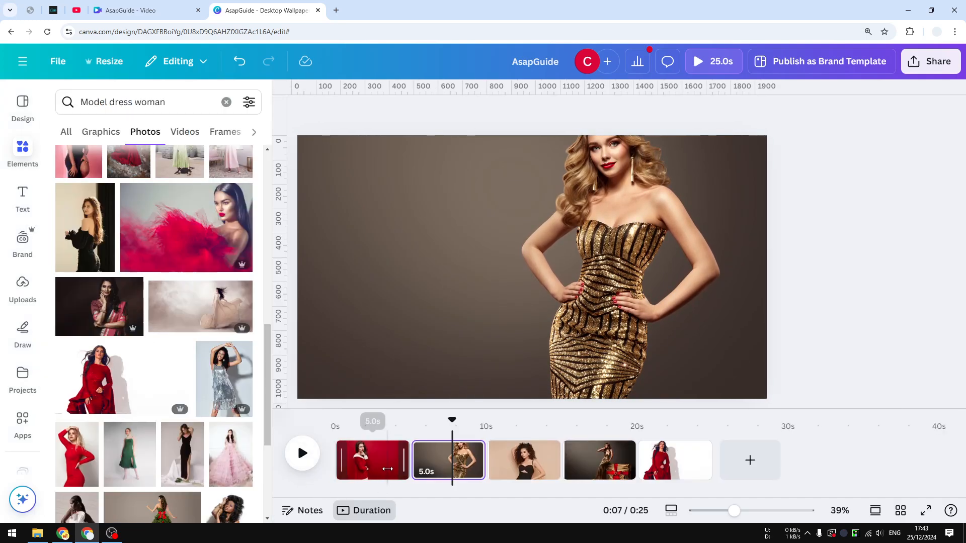
Add a Line Wipe transition between the first and second pages
{"action": "left_click", "coordinate": [428, 460]}
{"action": "left_click", "coordinate": [624, 99]}
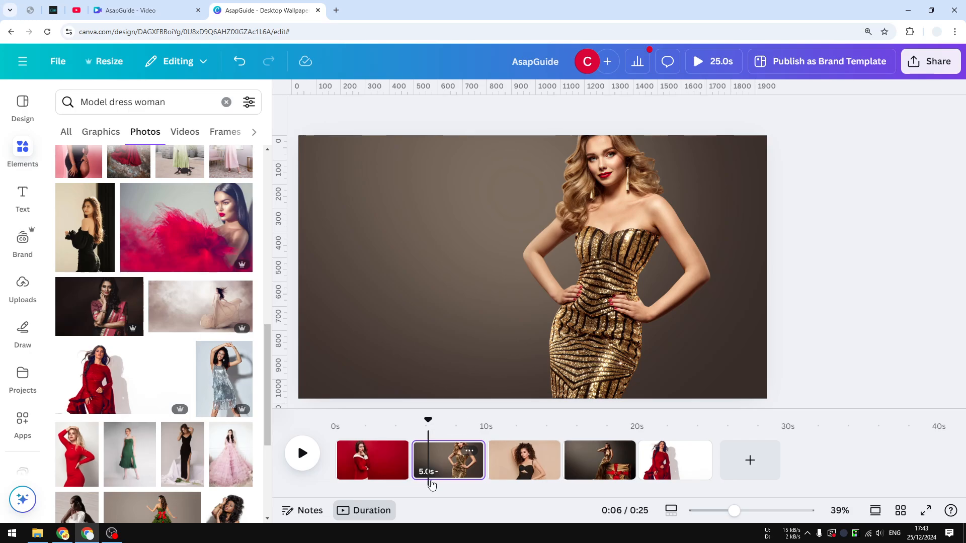
{"action": "left_click", "coordinate": [374, 460]}
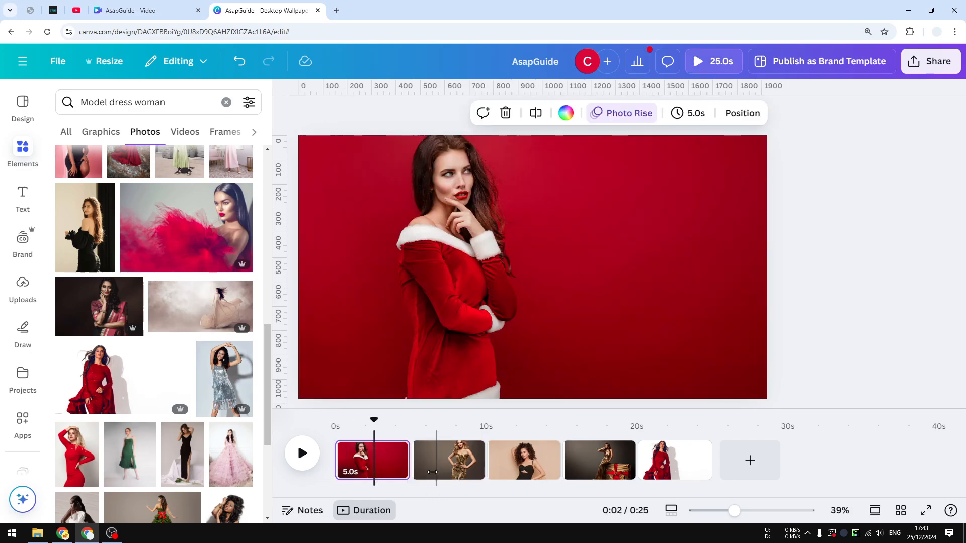
{"action": "mouse_move", "coordinate": [413, 478]}
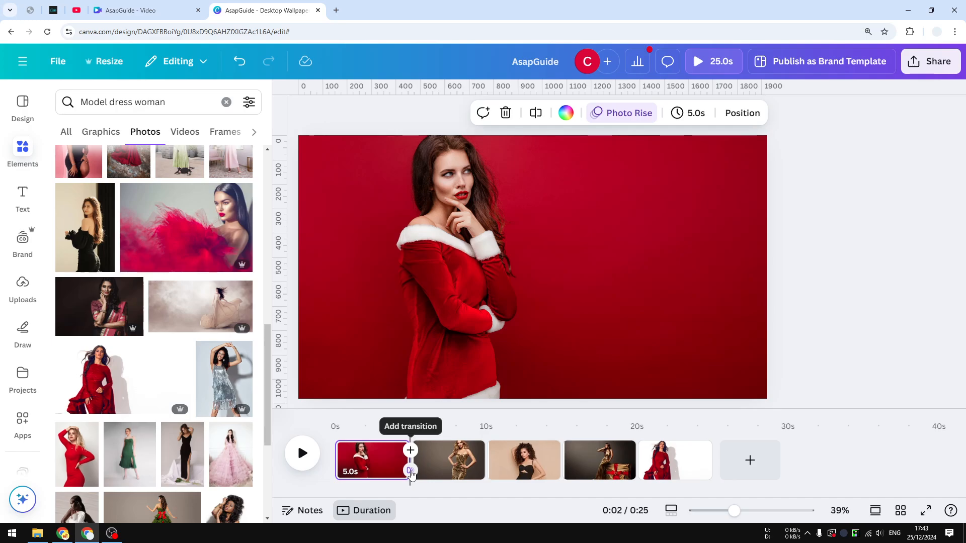
{"action": "left_click", "coordinate": [411, 471]}
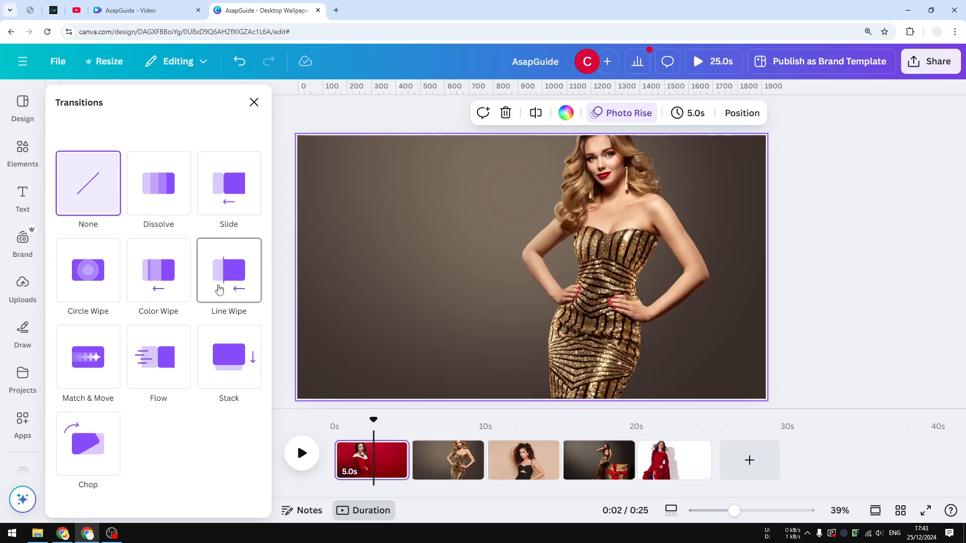
{"action": "left_click", "coordinate": [228, 281]}
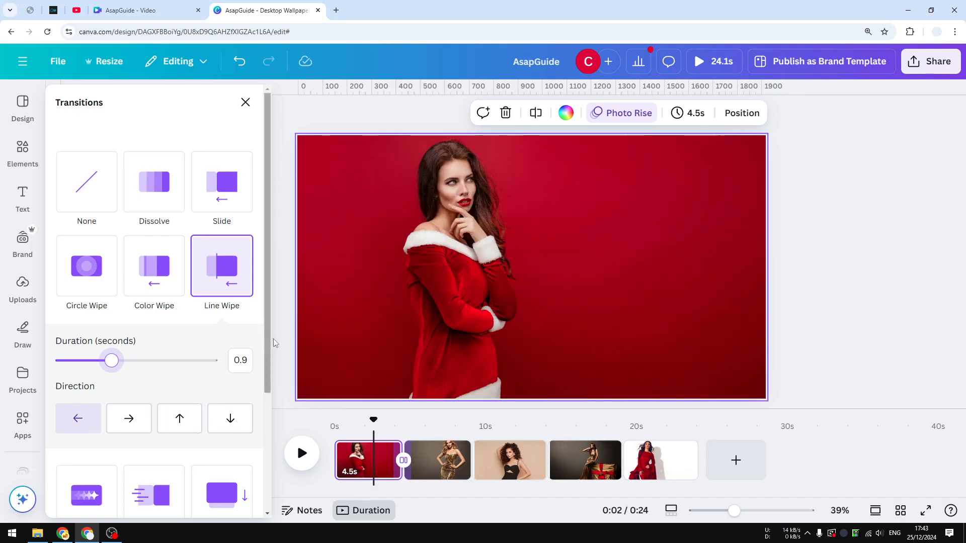
Apply the Line Wipe transition between all pages and play the timeline to preview it
{"action": "left_click_drag", "start_coordinate": [270, 317], "coordinate": [258, 458]}
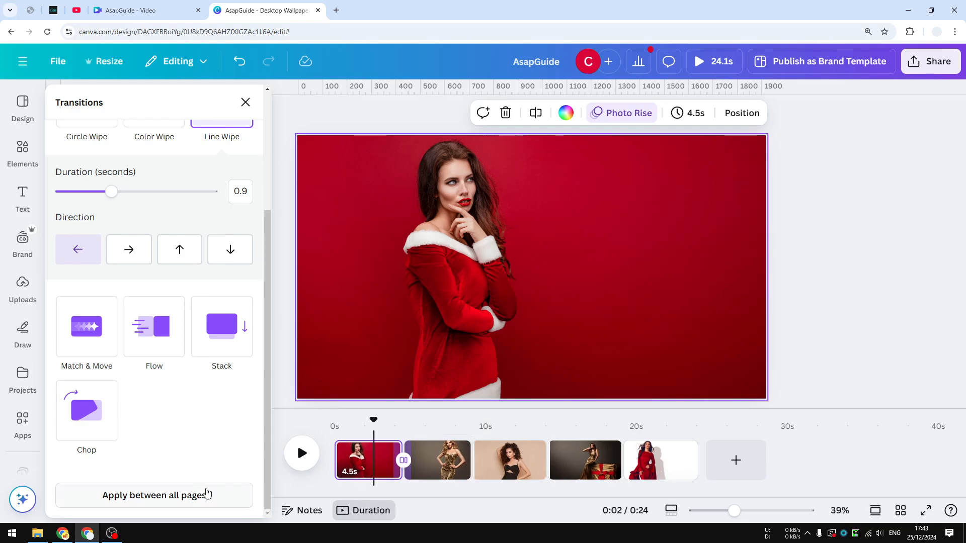
{"action": "left_click", "coordinate": [158, 497]}
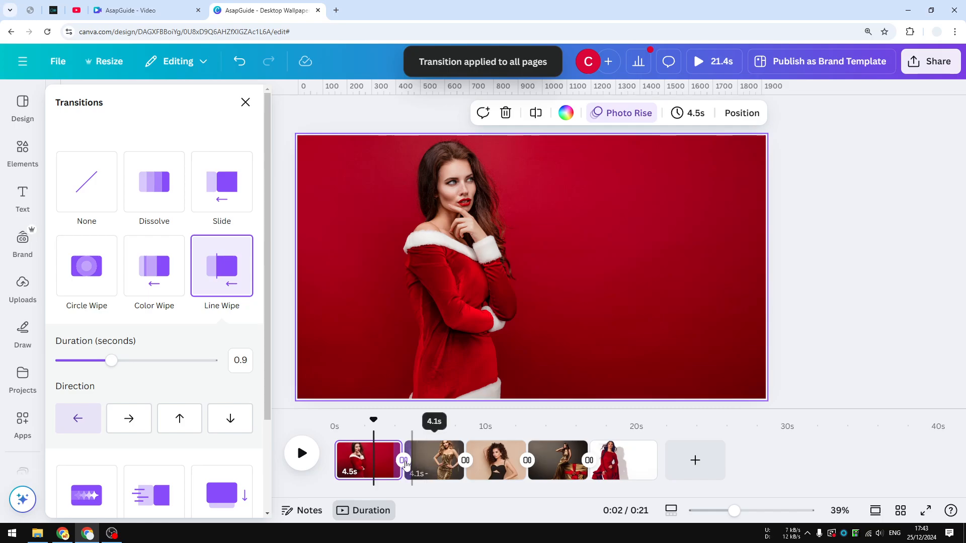
{"action": "left_click", "coordinate": [299, 456]}
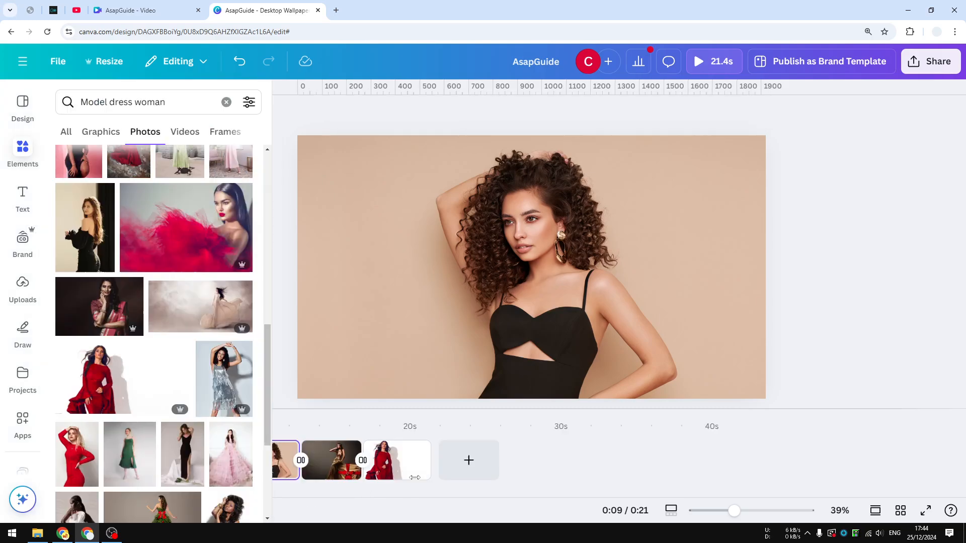
Change the second page's animation to Photo Zoom
{"action": "left_click", "coordinate": [435, 474]}
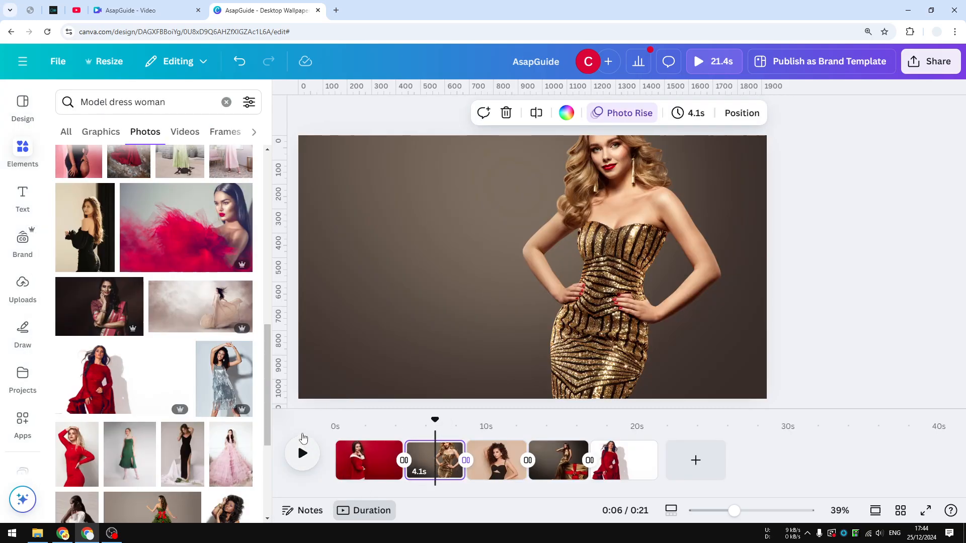
{"action": "left_click", "coordinate": [625, 113]}
{"action": "scroll", "coordinate": [242, 282], "scroll_direction": "down", "scroll_amount": 2}
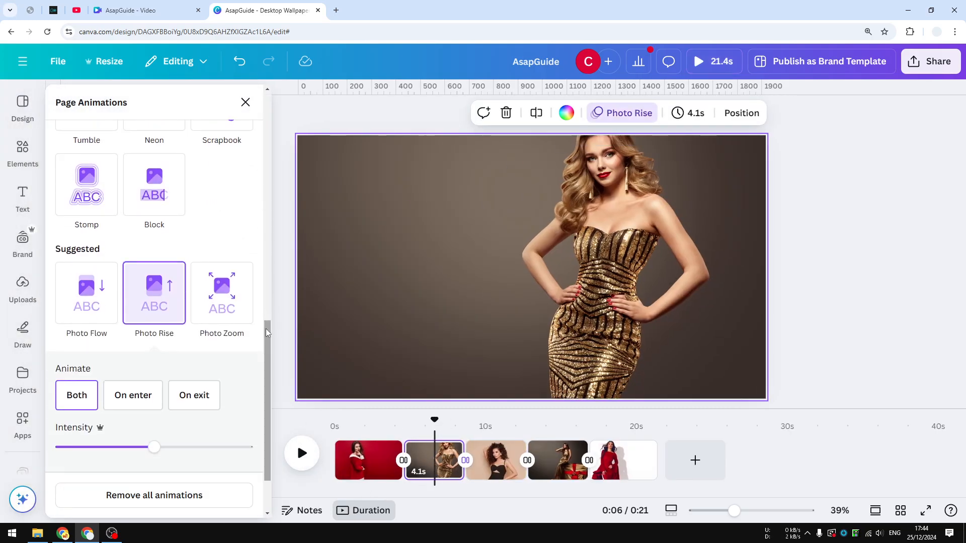
{"action": "left_click", "coordinate": [225, 299]}
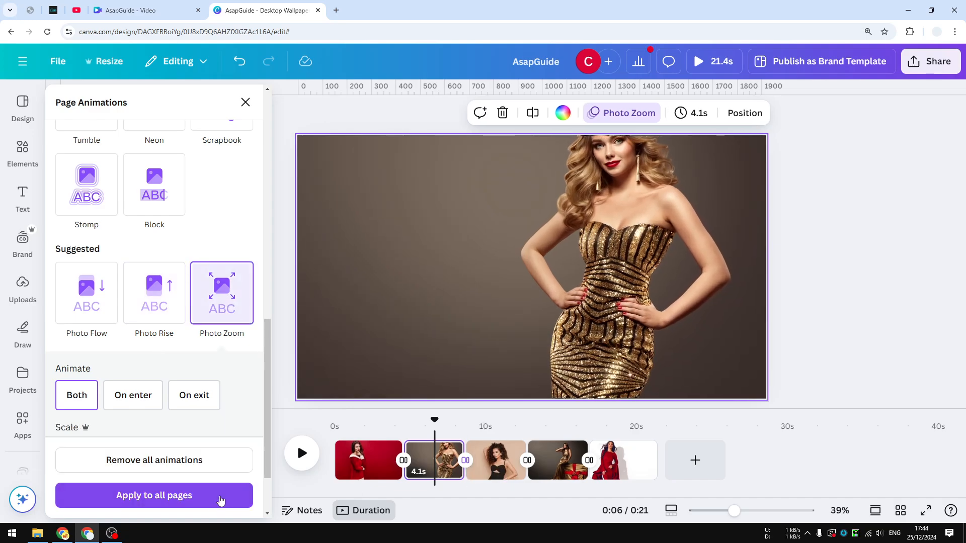
Change the fourth page's animation to Photo Zoom and the fifth page's animation to Photo Flow
{"action": "left_click", "coordinate": [503, 467]}
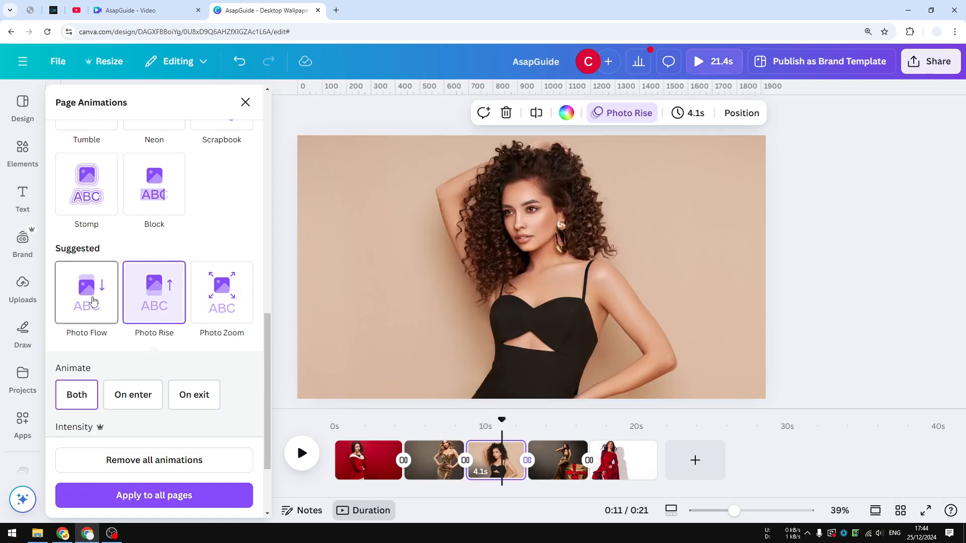
{"action": "left_click", "coordinate": [562, 456]}
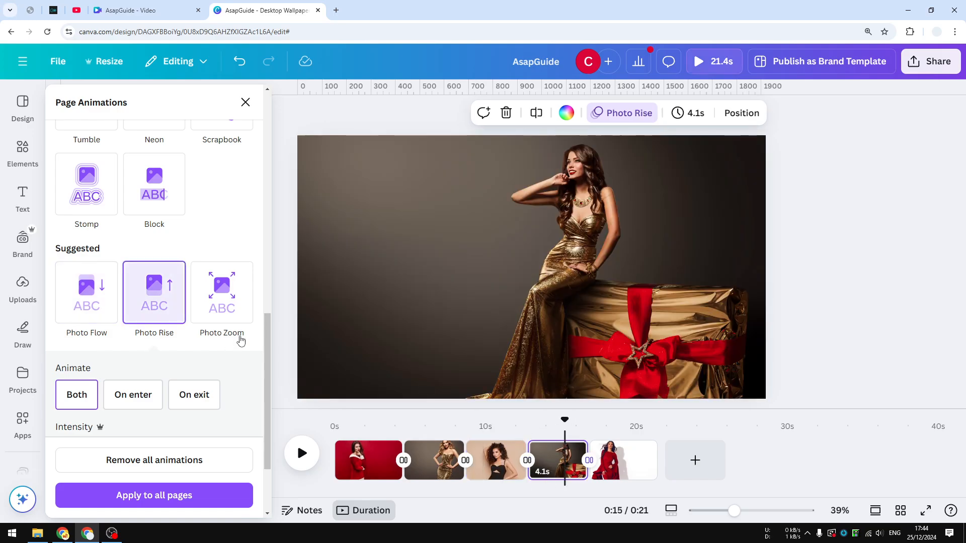
{"action": "left_click", "coordinate": [225, 294]}
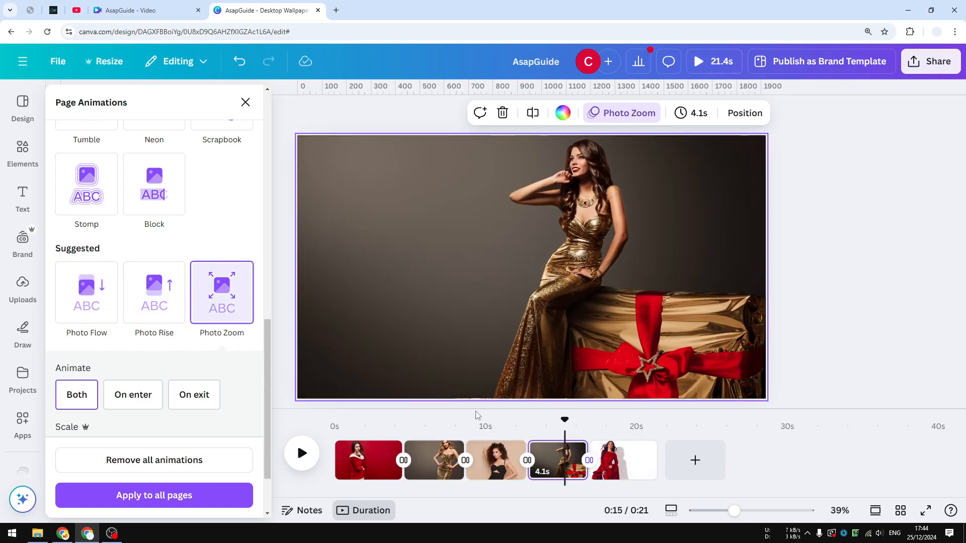
{"action": "left_click", "coordinate": [618, 460]}
{"action": "left_click", "coordinate": [94, 294]}
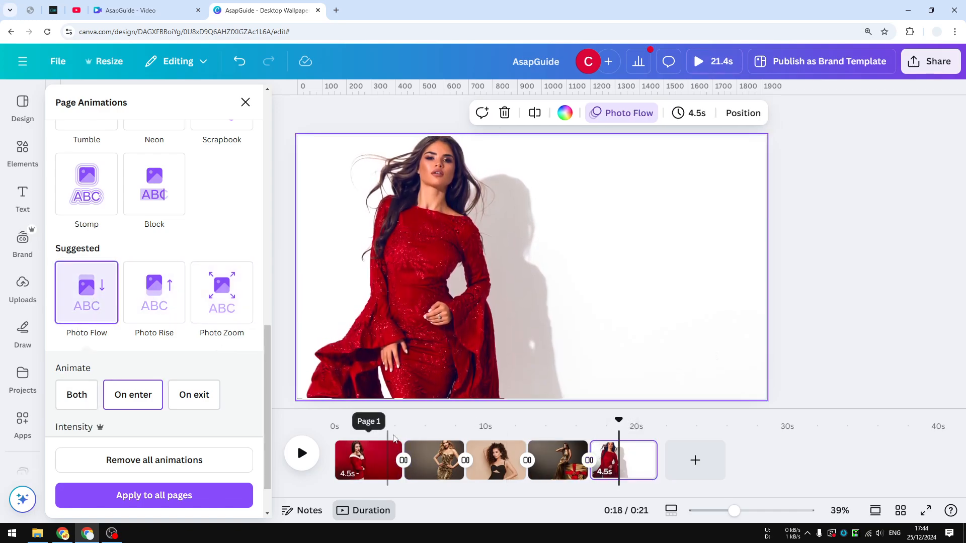
Shorten the first page's timing to 3.5 seconds and return the playhead to the start of the timeline
{"action": "left_click", "coordinate": [368, 454]}
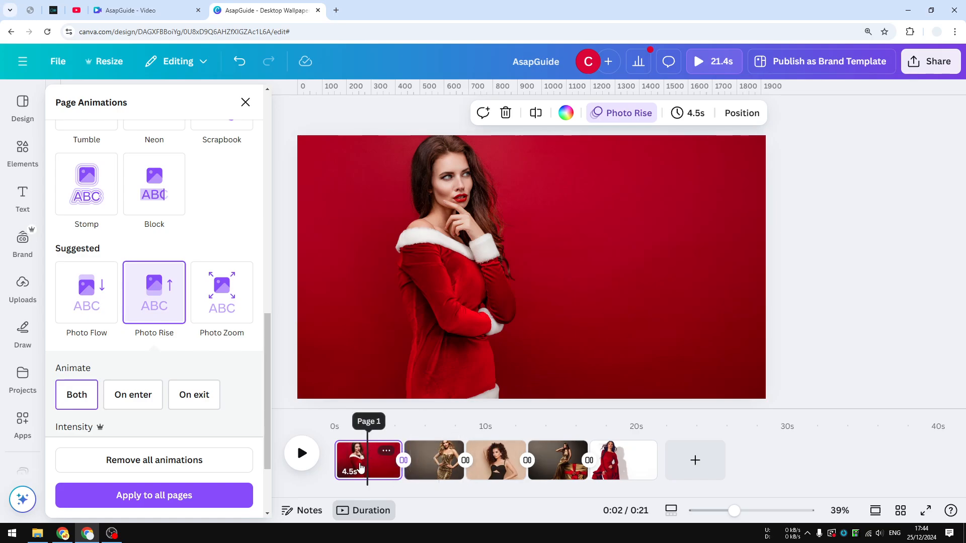
{"action": "left_click", "coordinate": [688, 115]}
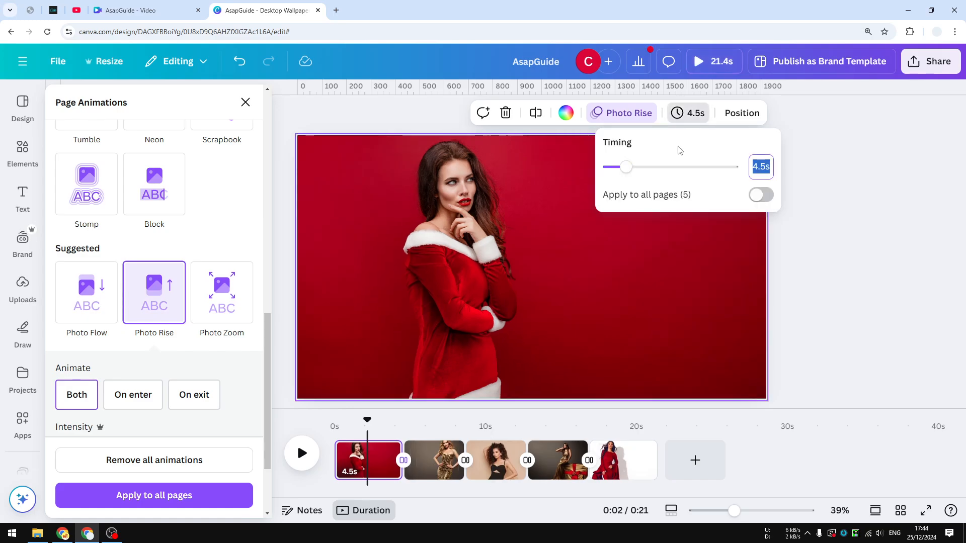
{"action": "mouse_move", "coordinate": [631, 171]}
{"action": "left_mouse_down"}
{"action": "mouse_move", "coordinate": [669, 166]}
{"action": "mouse_move", "coordinate": [622, 168]}
{"action": "left_mouse_up"}
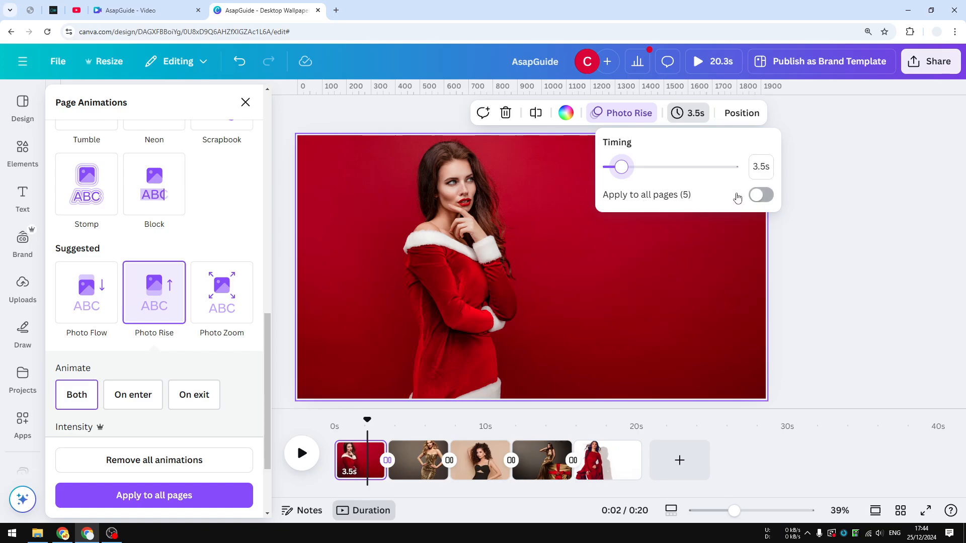
{"action": "left_click_drag", "start_coordinate": [364, 427], "coordinate": [322, 425]}
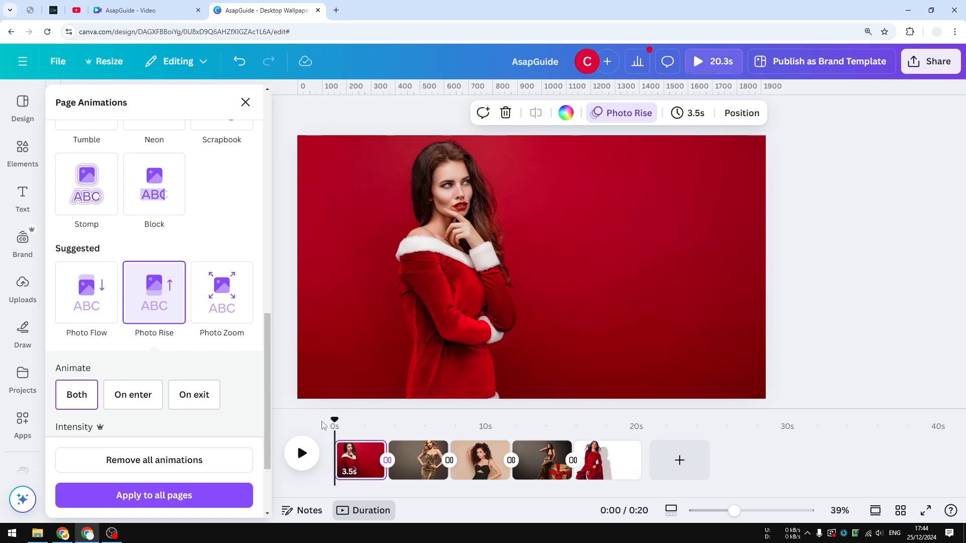